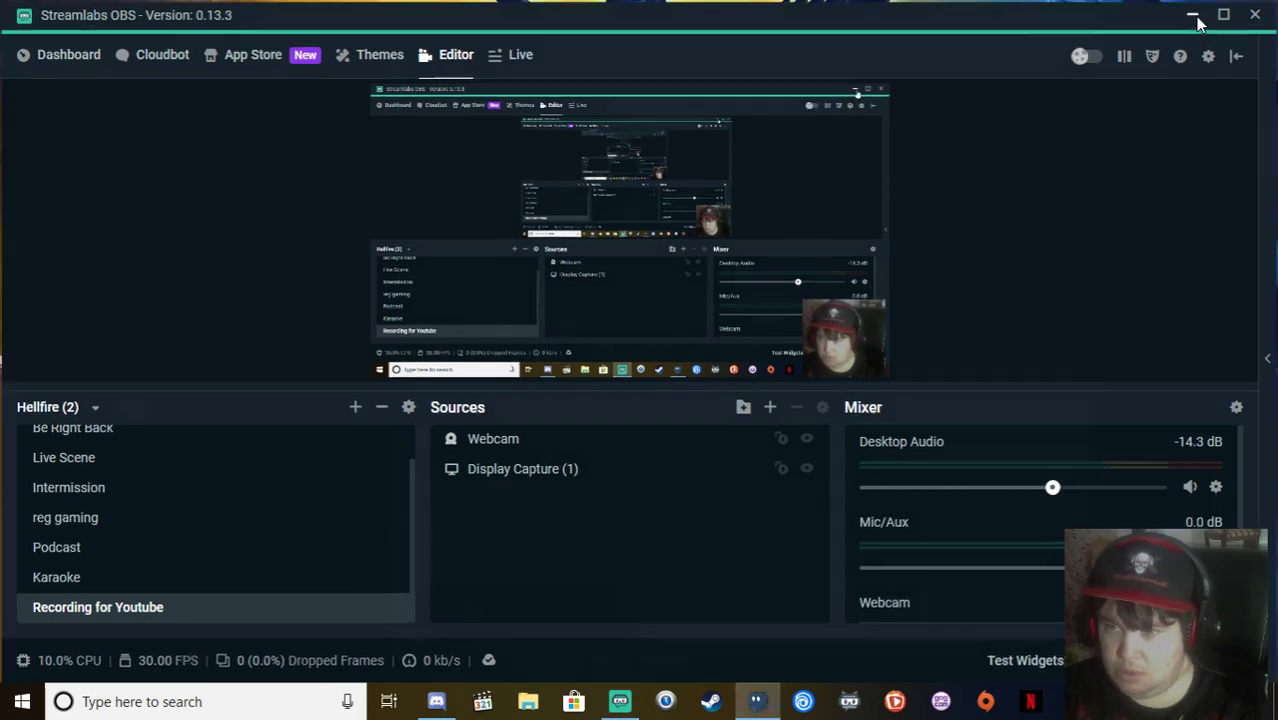
Step: Start playback of the current song request in Nightbot and minimize its window
click(446, 244)
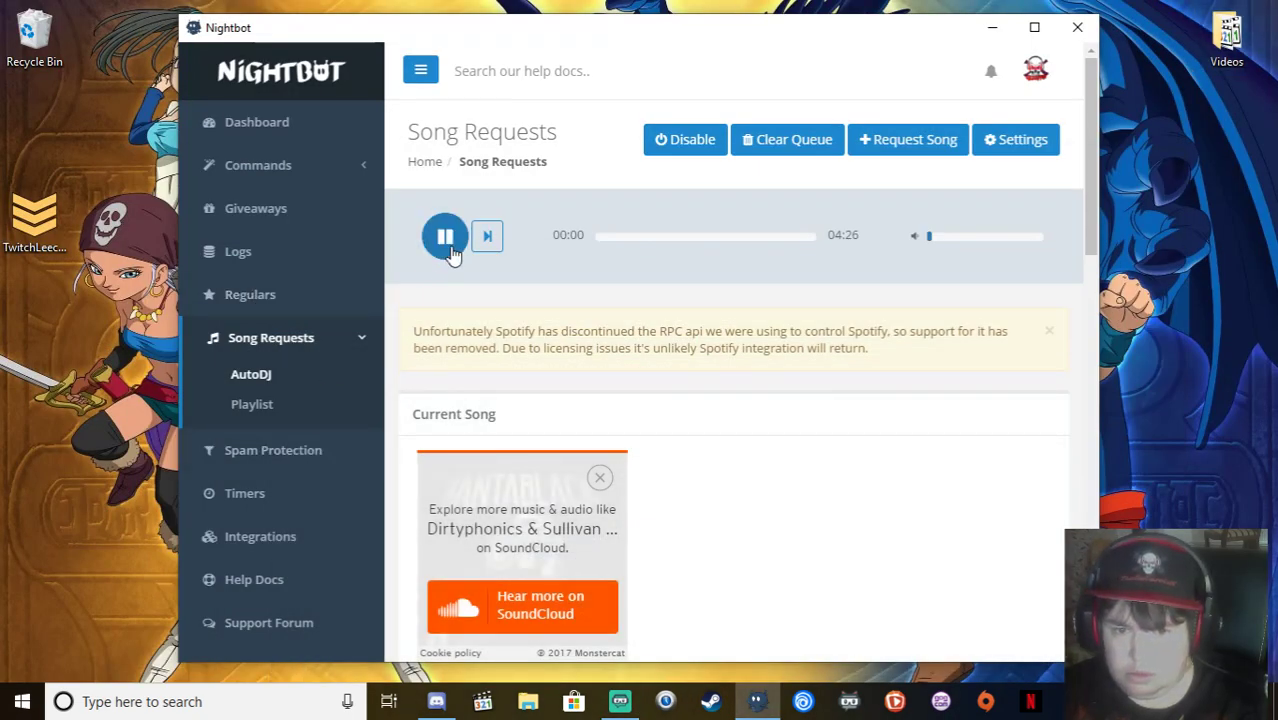
click(990, 30)
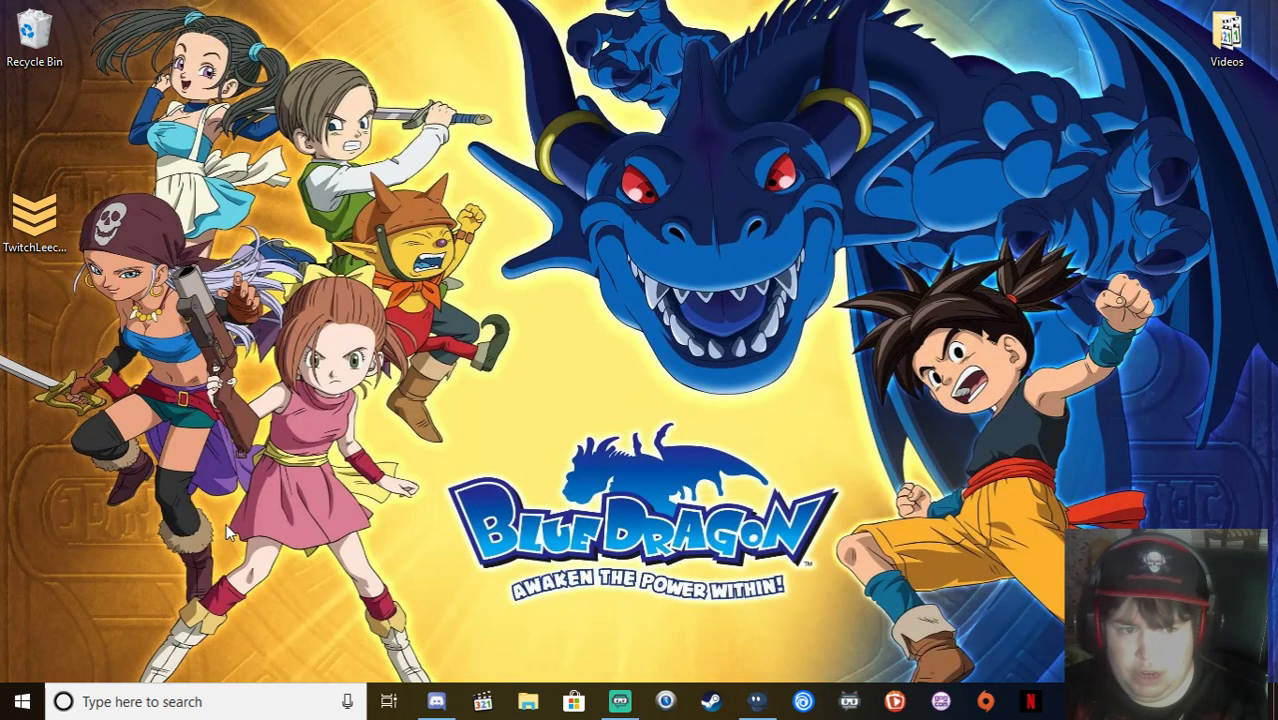
Step: Move the old TwitchLeecher installer from the desktop to the Recycle Bin and empty the bin permanently
drag(34, 222, 48, 39)
right_click(48, 39)
click(98, 74)
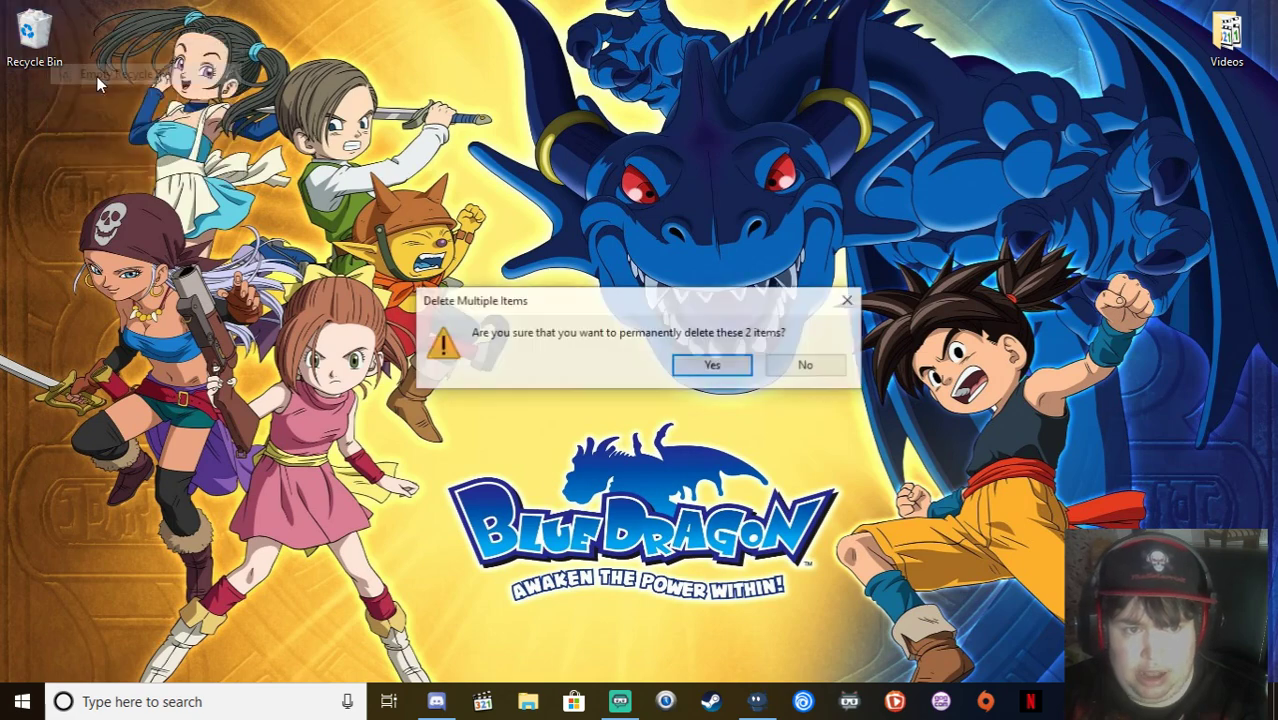
click(712, 364)
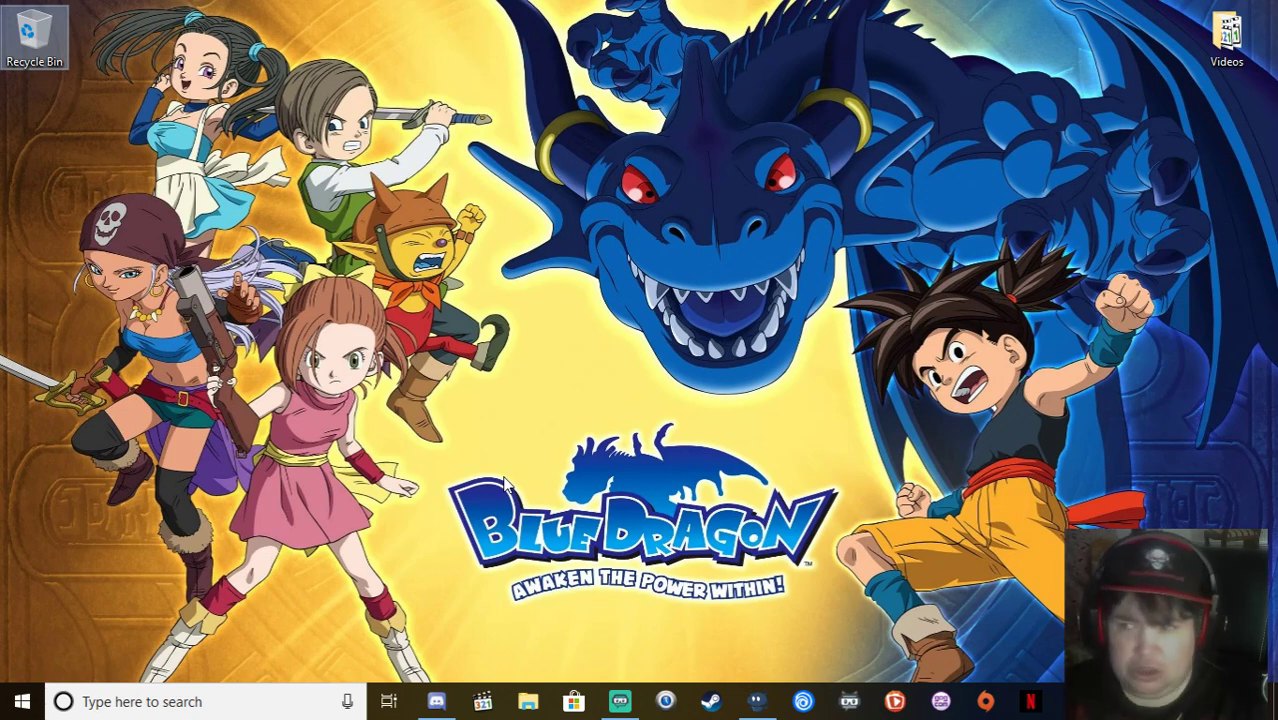
Step: Look through the recordings in the desktop's Videos folder and close the folder
double_click(1227, 38)
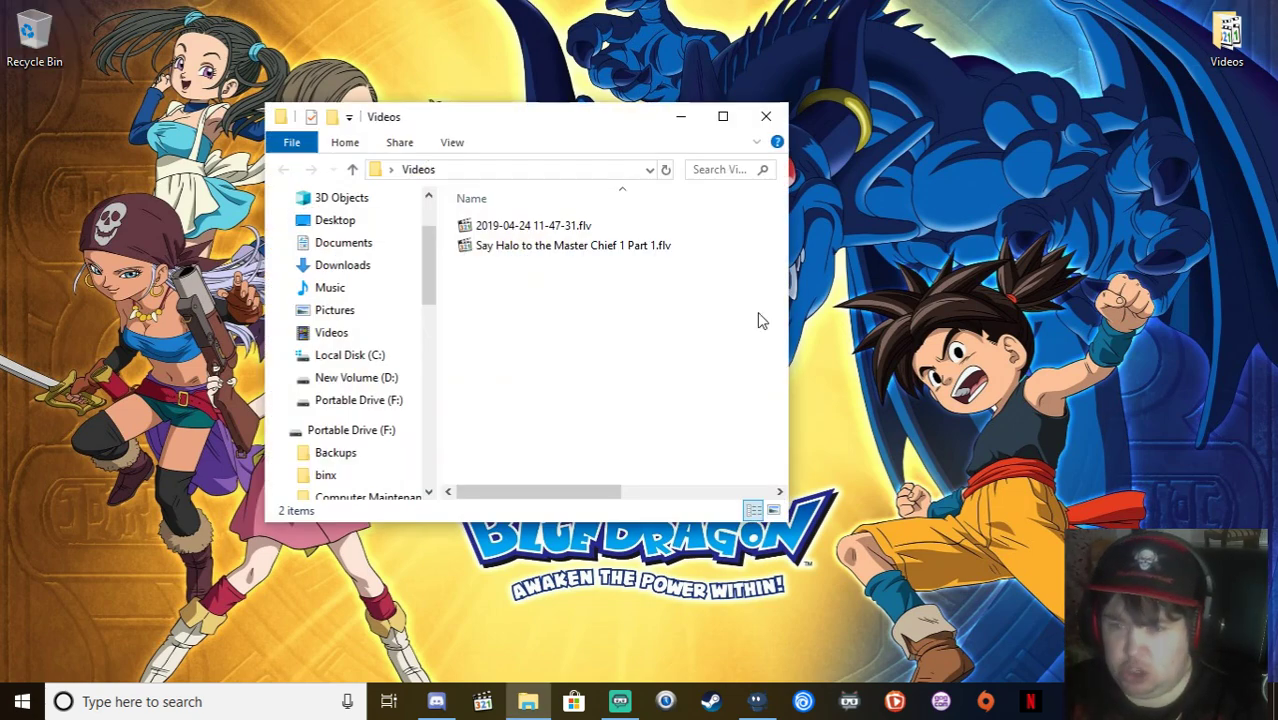
click(766, 116)
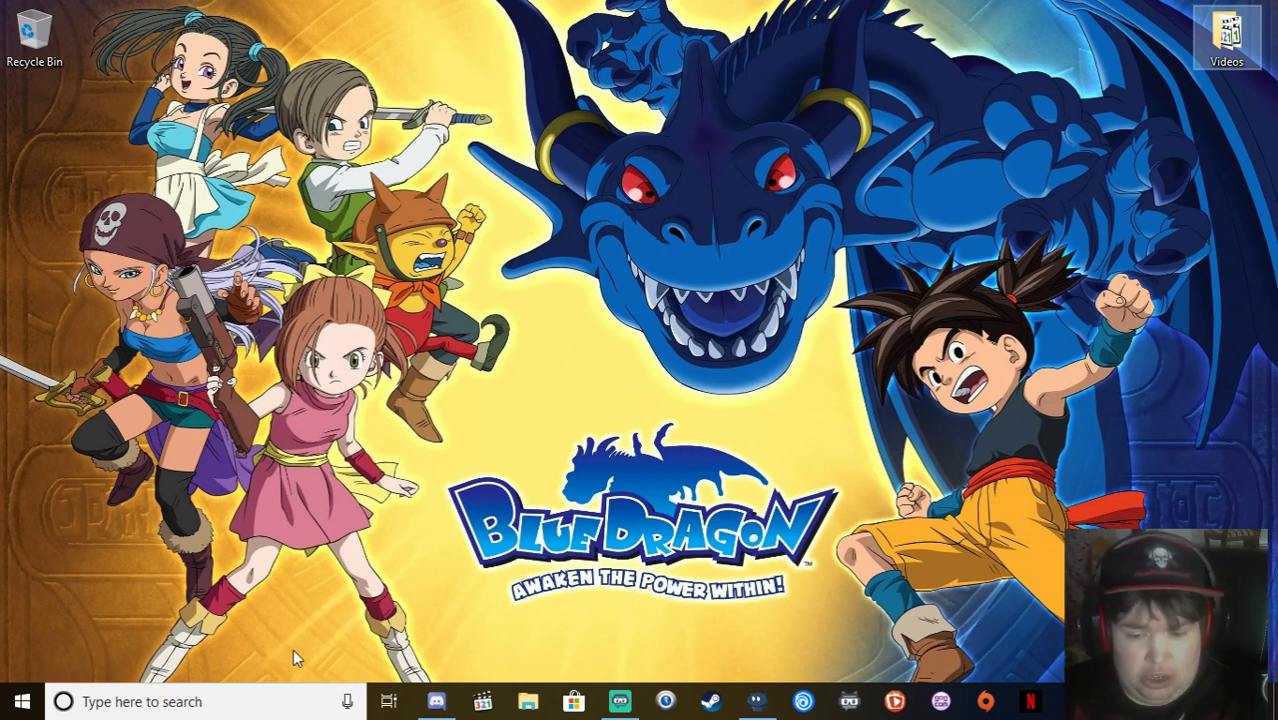
Step: Launch the Opera browser and close the Speed Dial tab, keeping the TwitchLeecher releases page on GitHub open
click(160, 705)
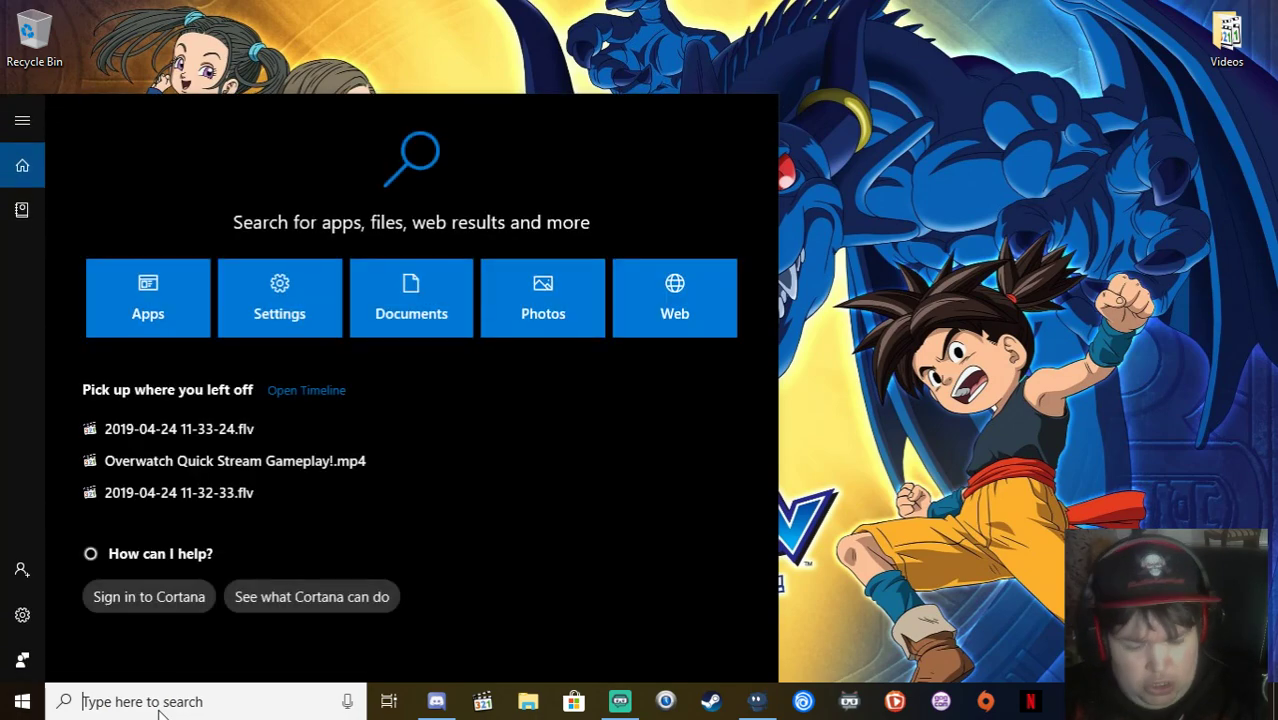
text(op)
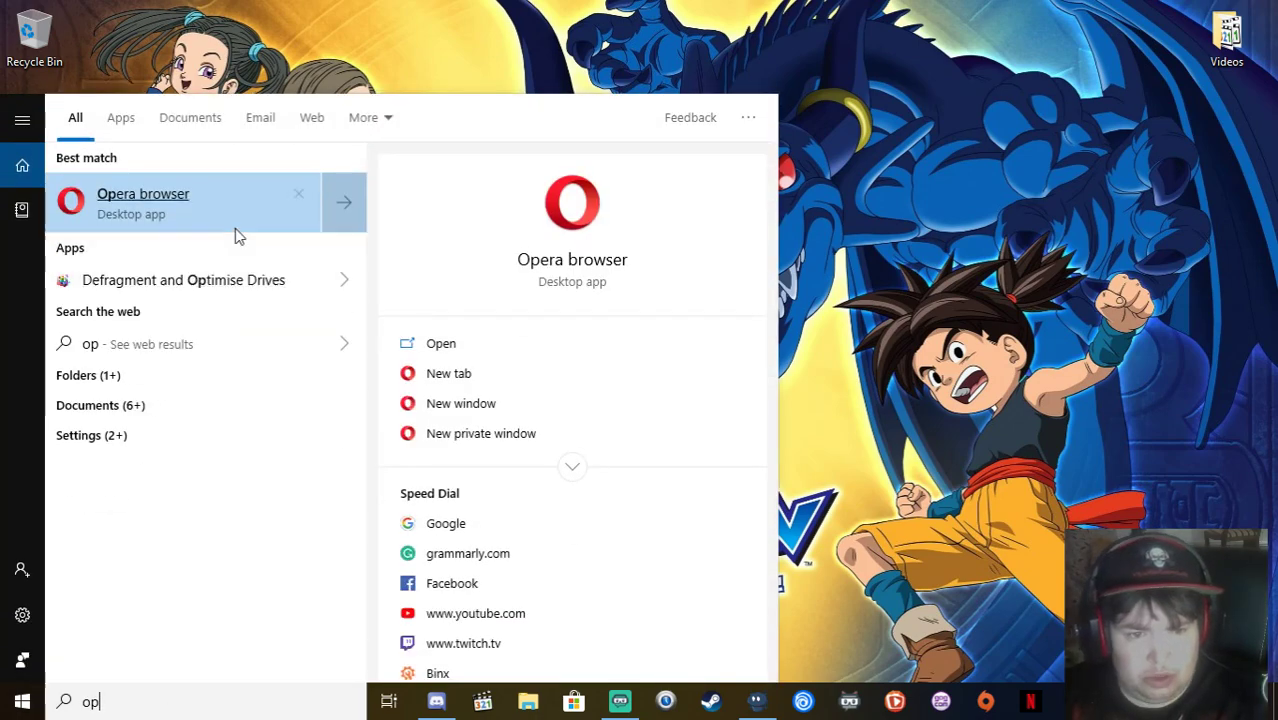
click(234, 230)
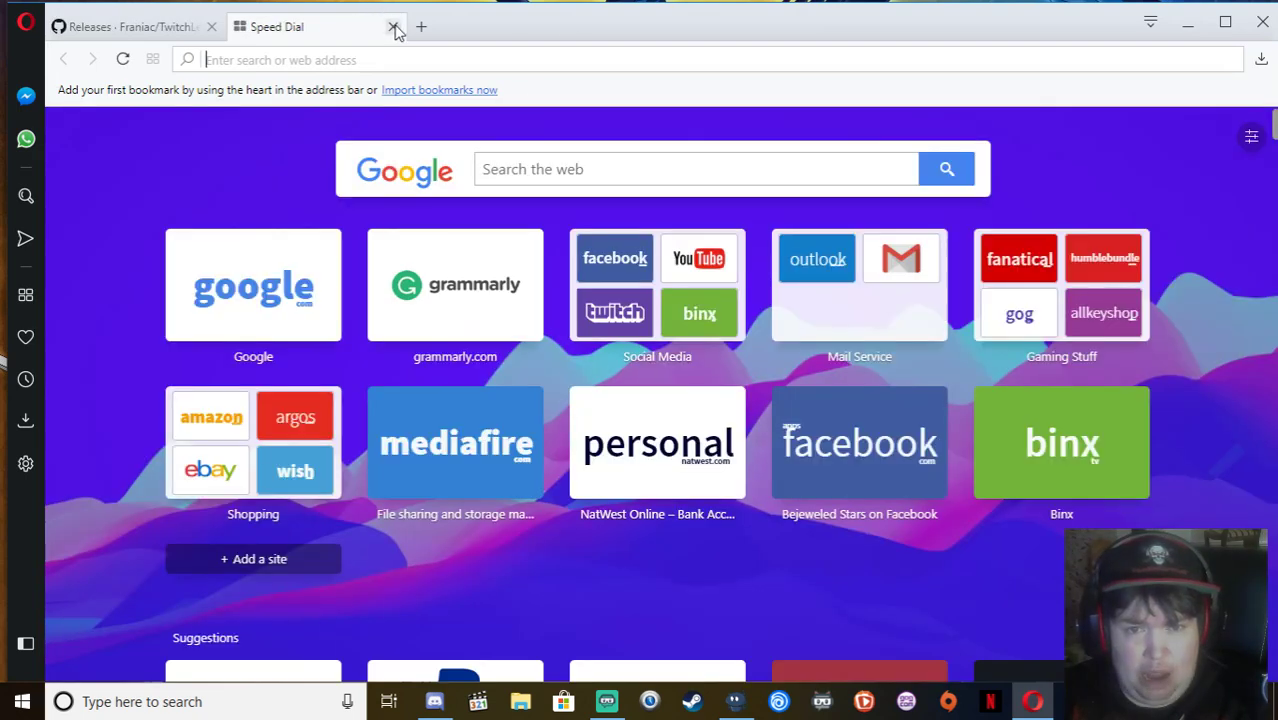
click(393, 27)
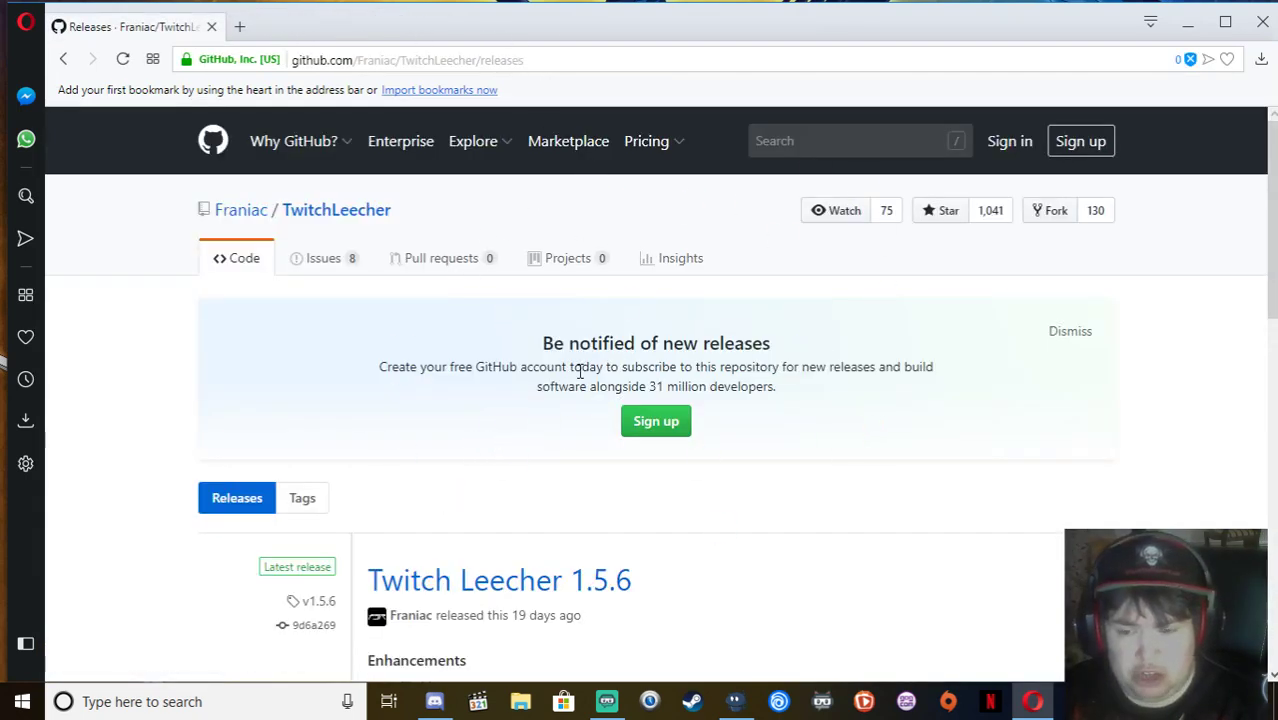
Step: Download TwitchLeecher_1.5.6_x64.exe from the Twitch Leecher 1.5.6 release assets to the desktop and close the browser
scroll(545, 292, down, 3)
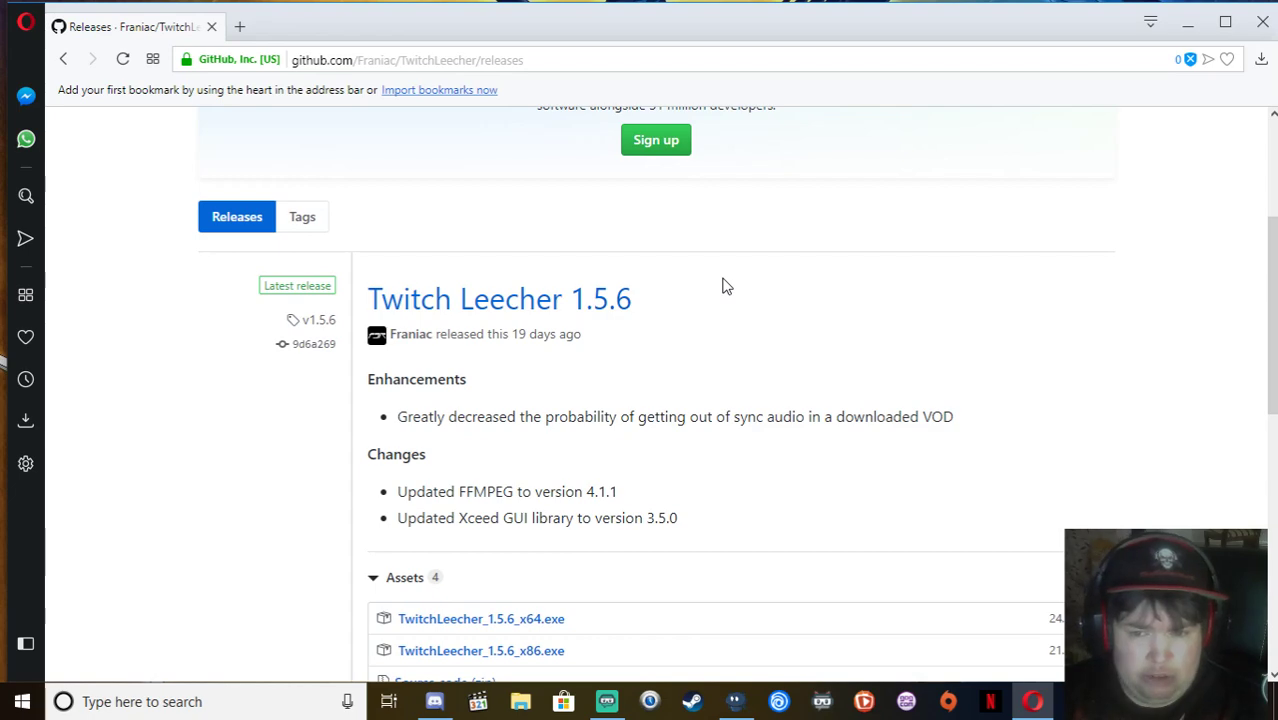
scroll(726, 285, up, 3)
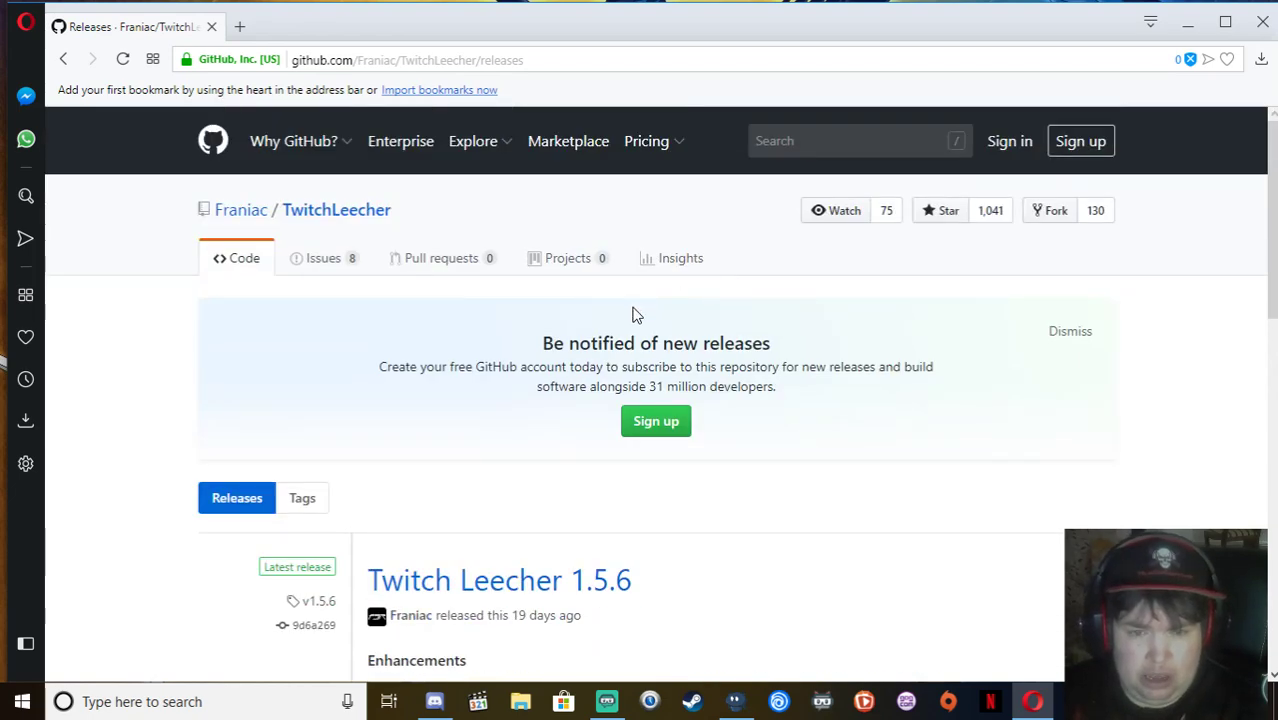
scroll(555, 314, down, 3)
scroll(500, 430, down, 2)
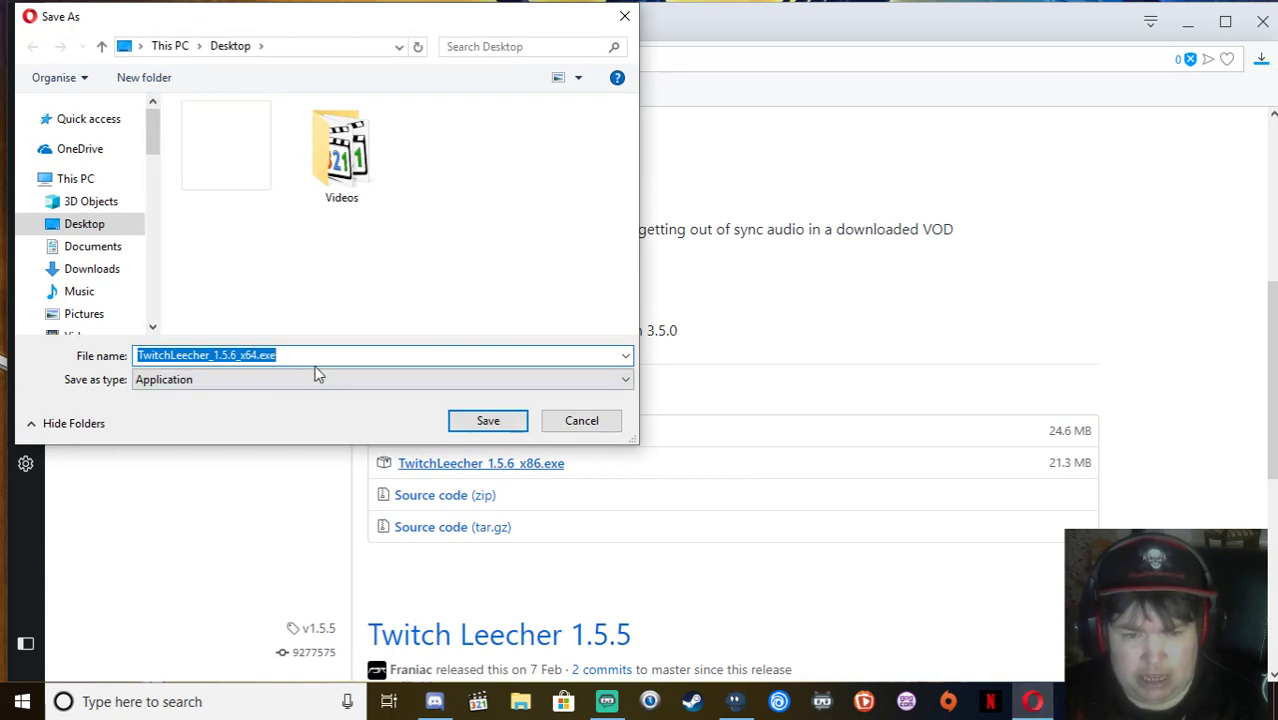
click(505, 424)
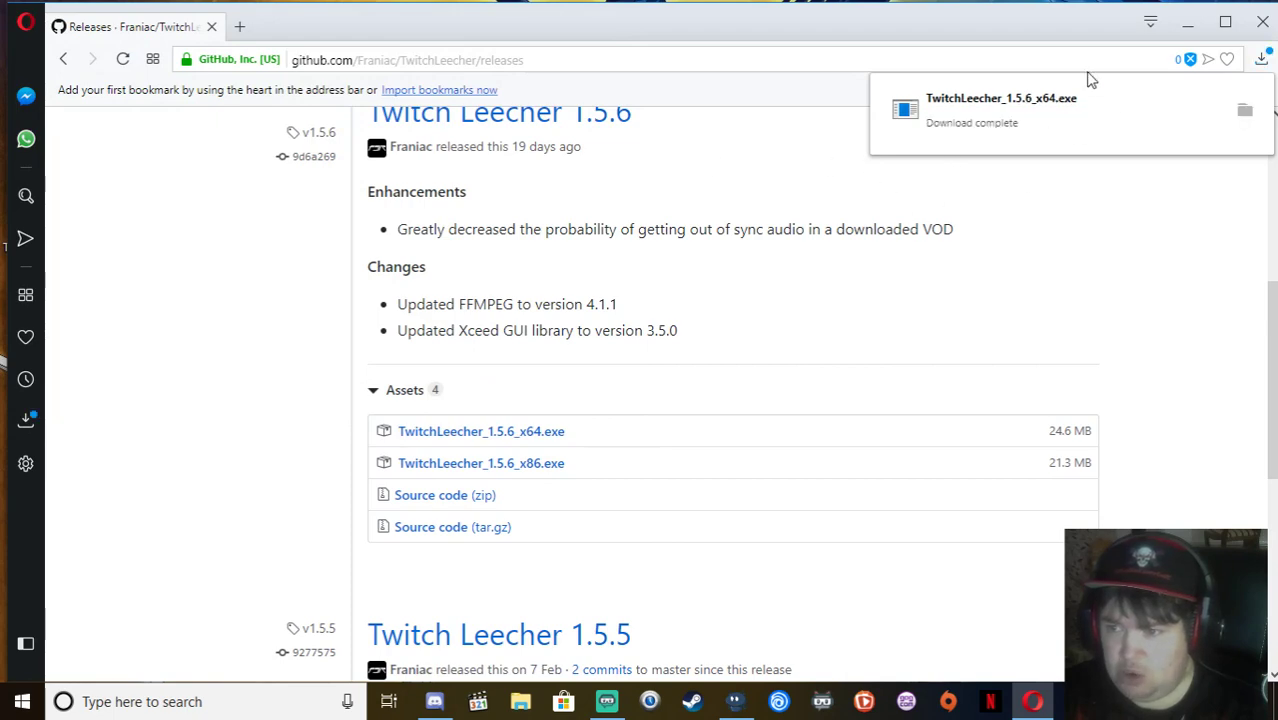
click(1260, 22)
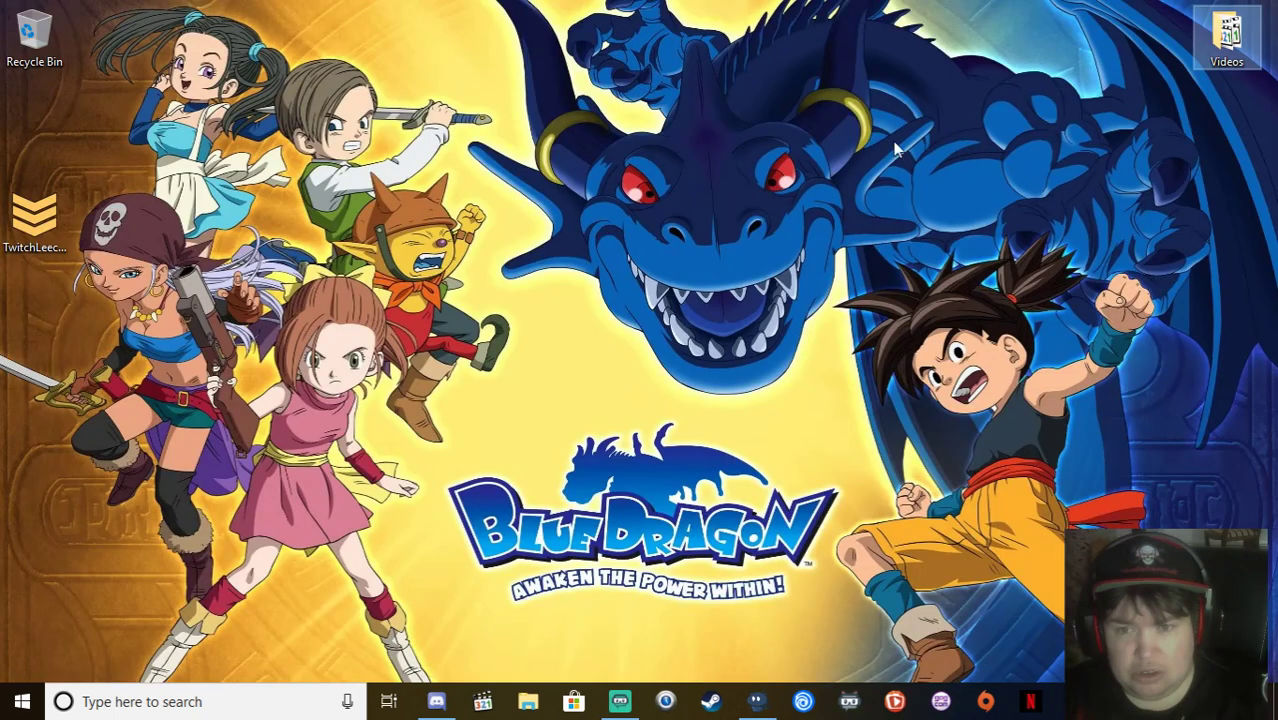
Step: Install Twitch Leecher 1.5.6 from the desktop installer, accepting the license agreement, and move the installer to the Recycle Bin
double_click(50, 245)
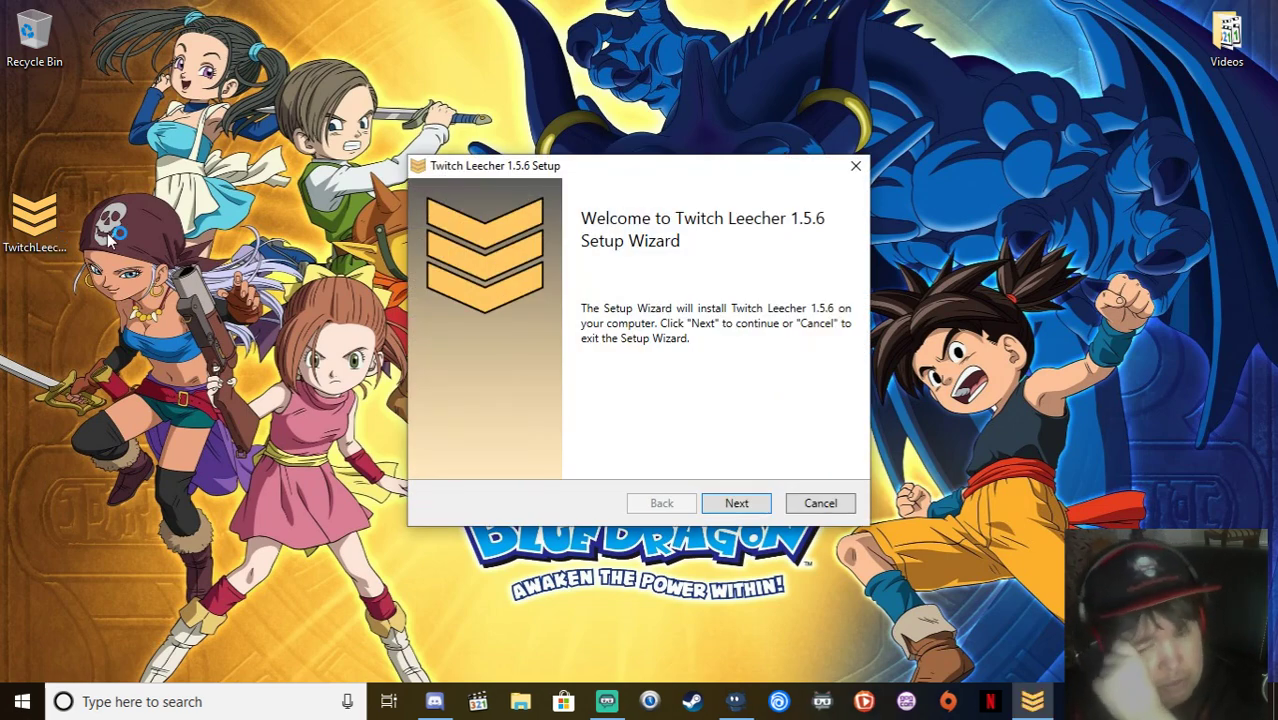
click(728, 510)
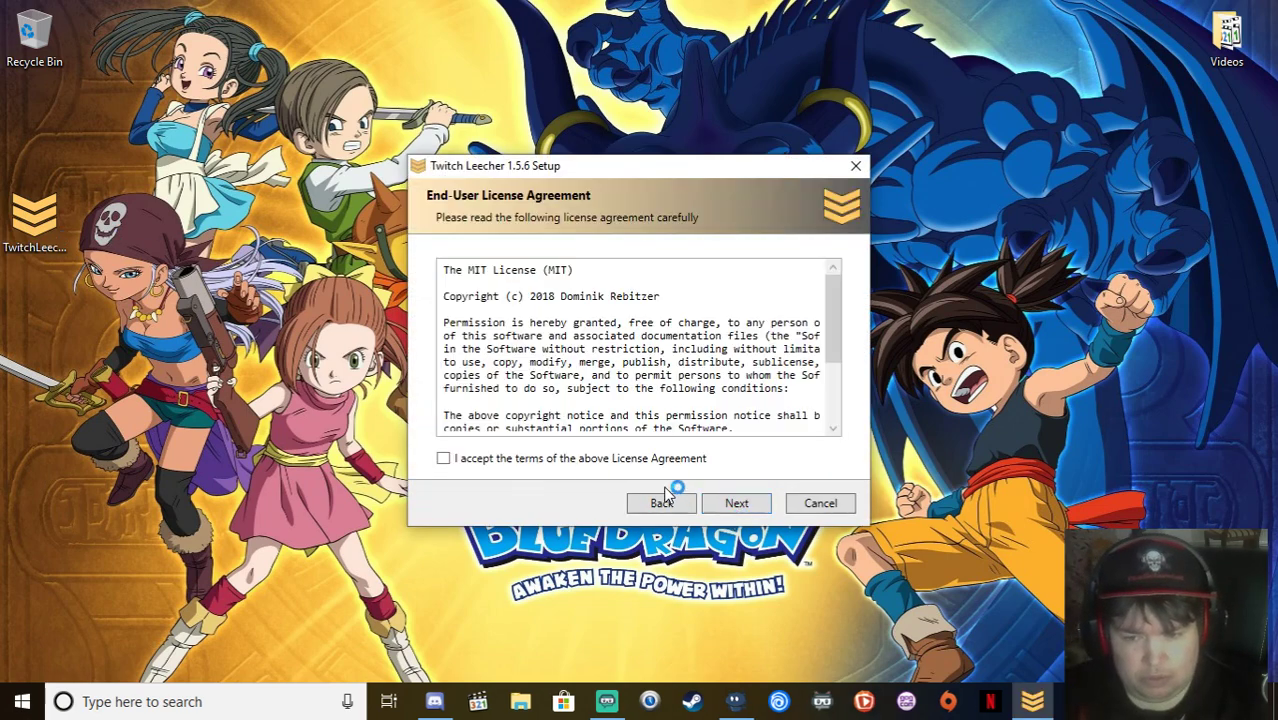
click(518, 460)
click(741, 506)
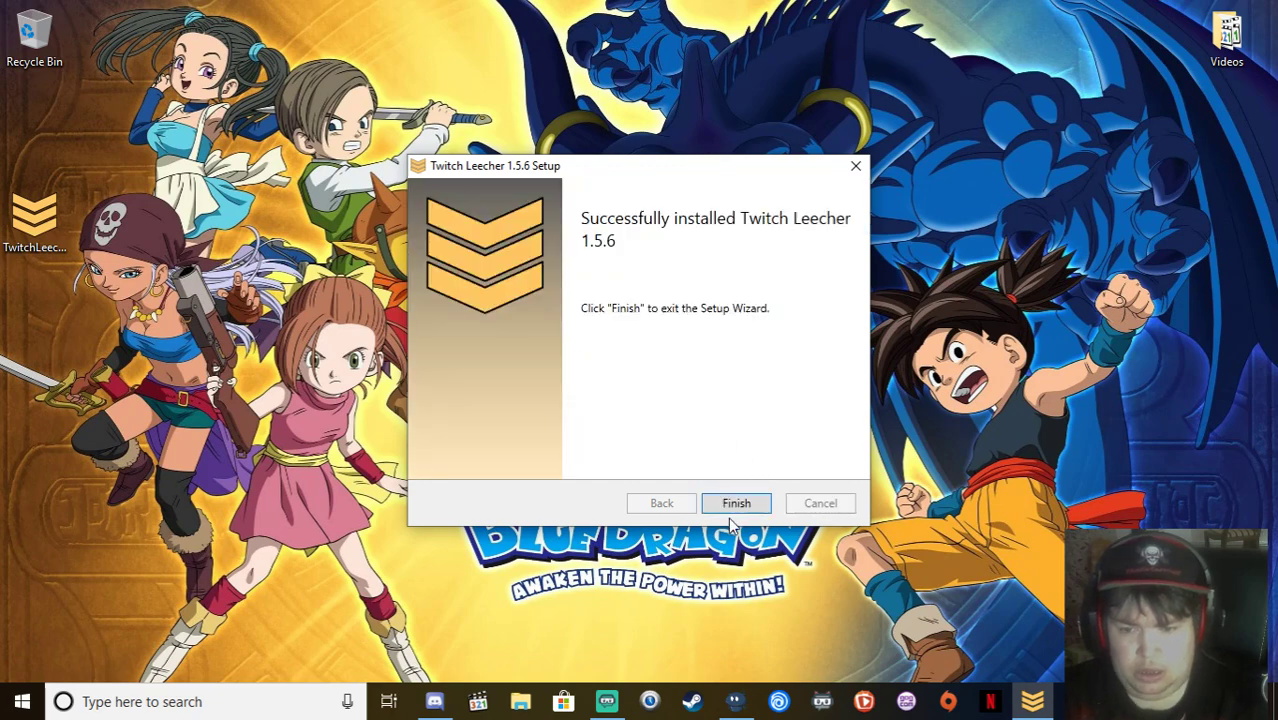
click(733, 505)
drag(34, 215, 32, 18)
Step: Search Windows for "leec" and open the file location of the Twitch Leecher app
click(180, 701)
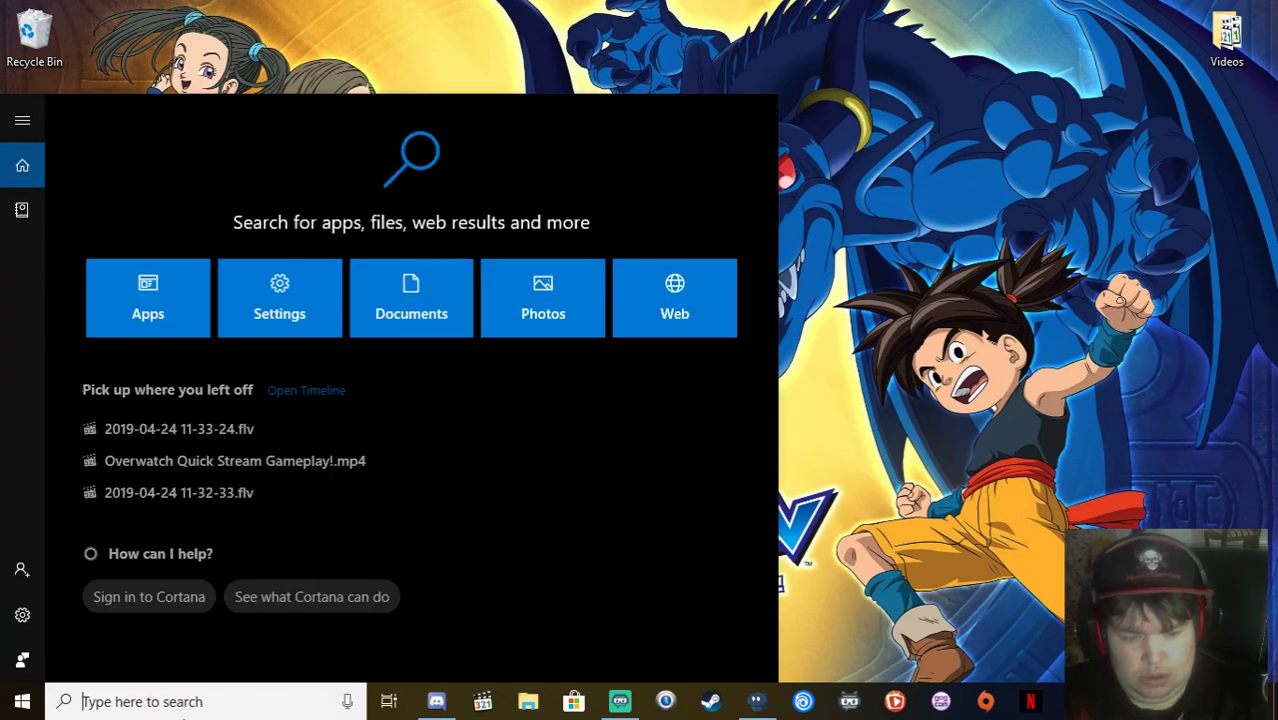
text(le)
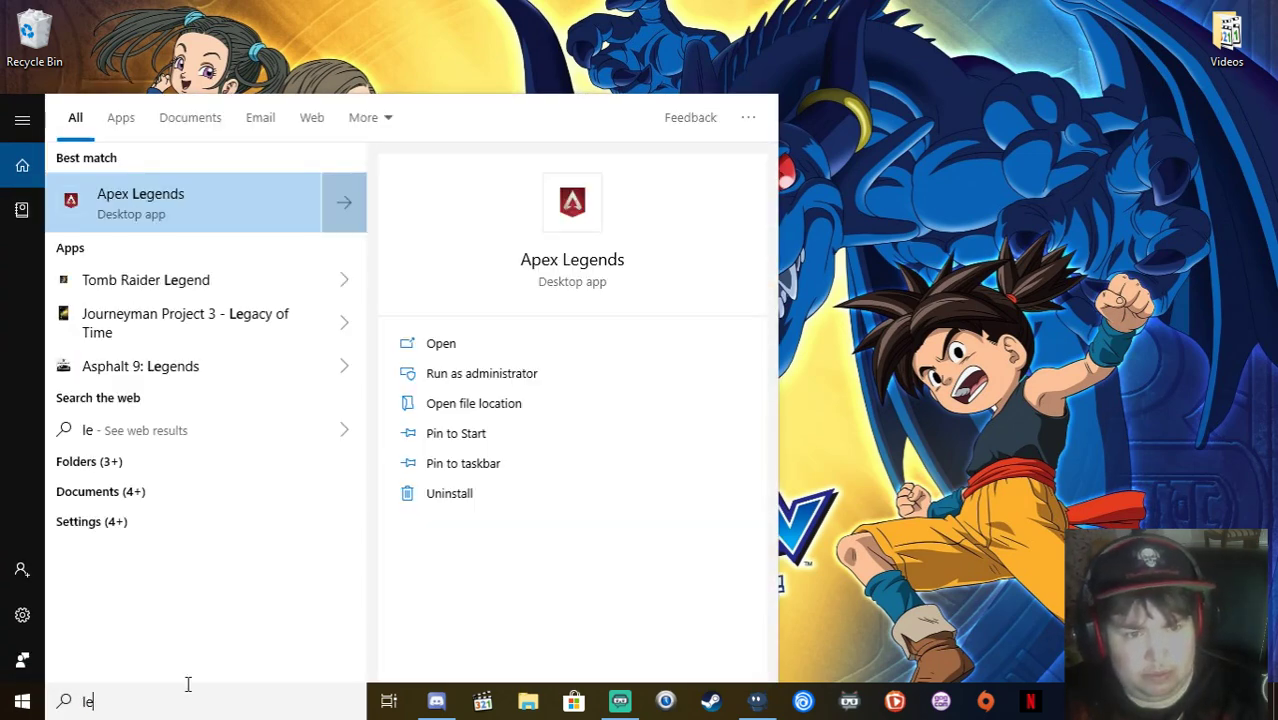
text(ec)
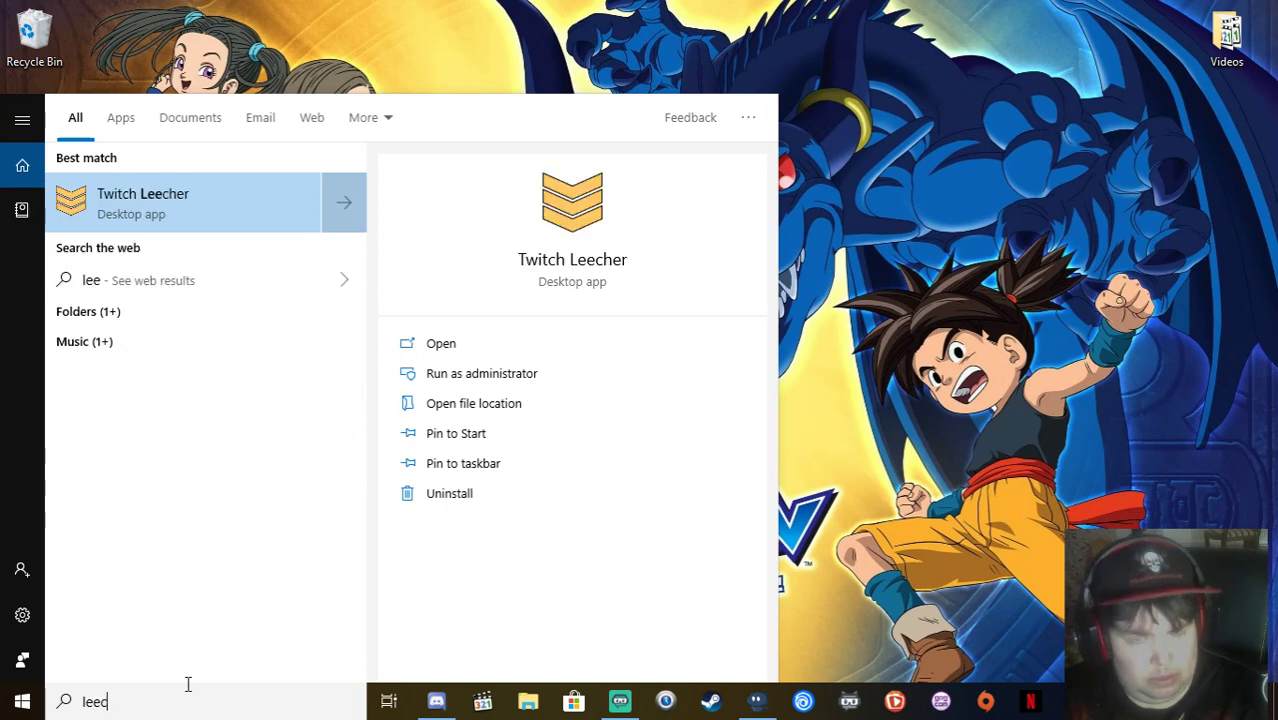
right_click(238, 183)
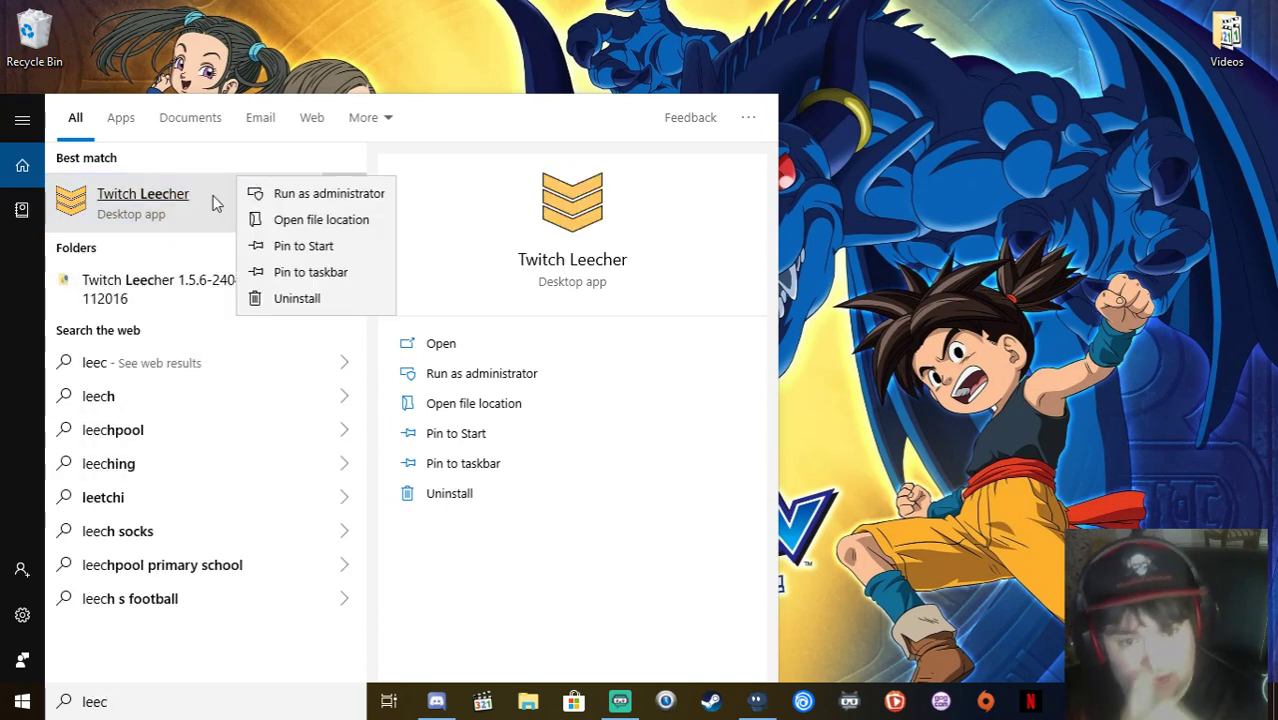
click(300, 220)
Step: Copy the Twitch Leecher shortcut to the desktop, close the folder, place the shortcut below the Recycle Bin and launch it
drag(475, 225, 563, 240)
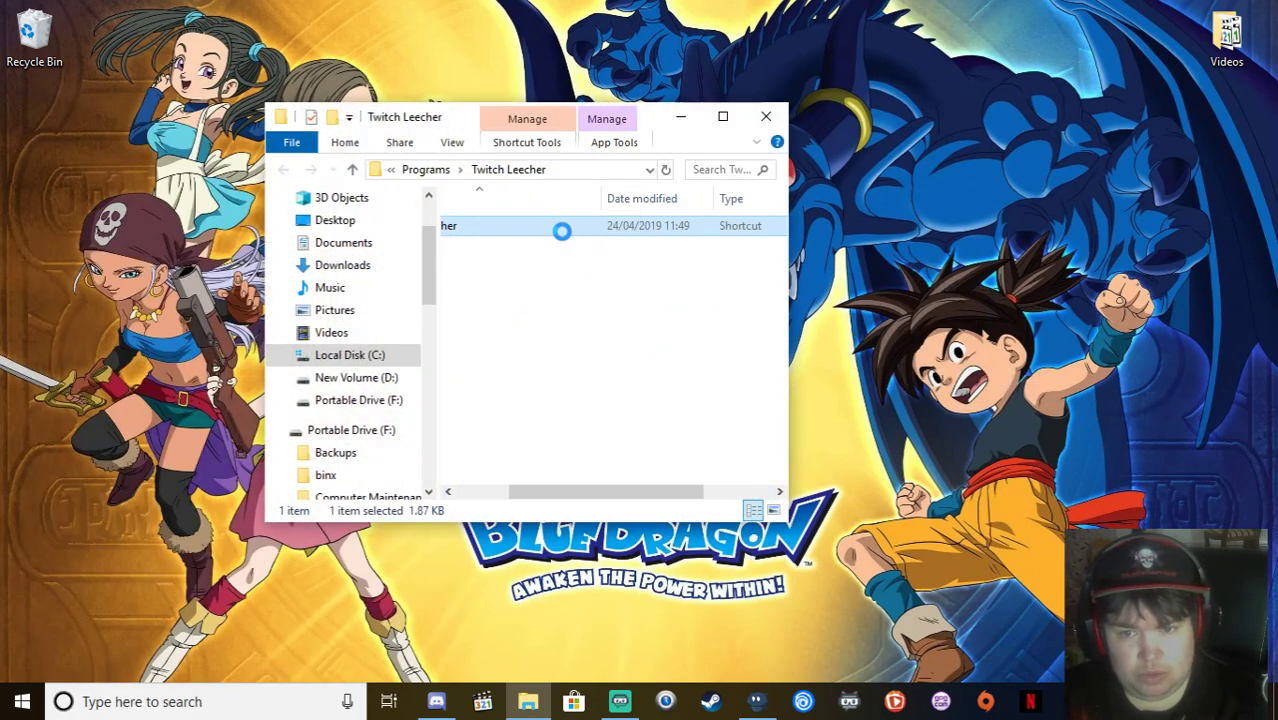
right_click(562, 231)
click(600, 555)
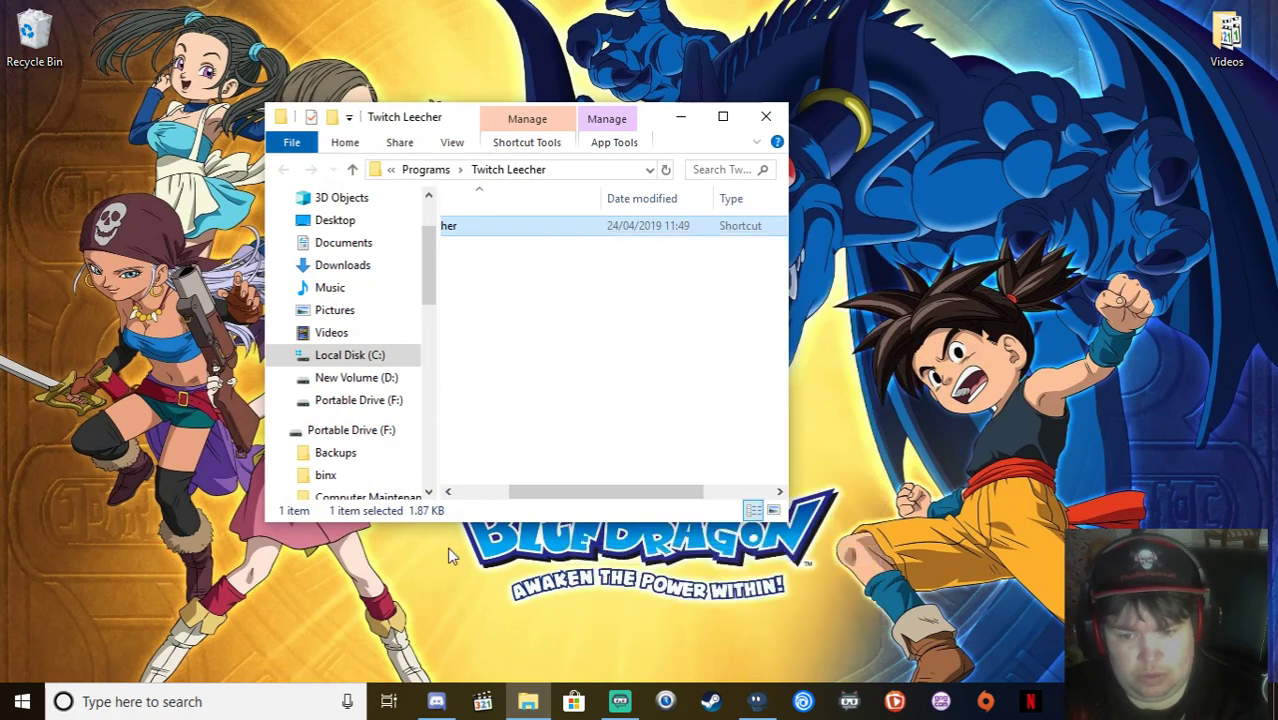
right_click(246, 598)
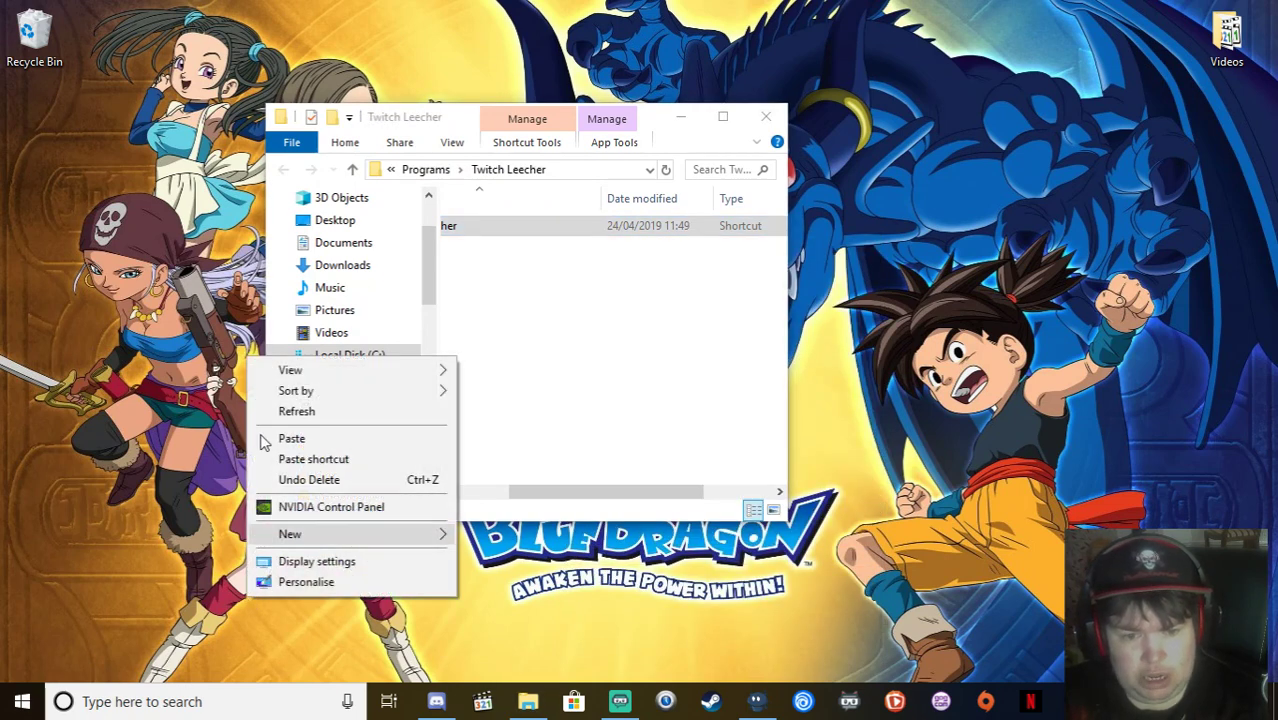
click(292, 440)
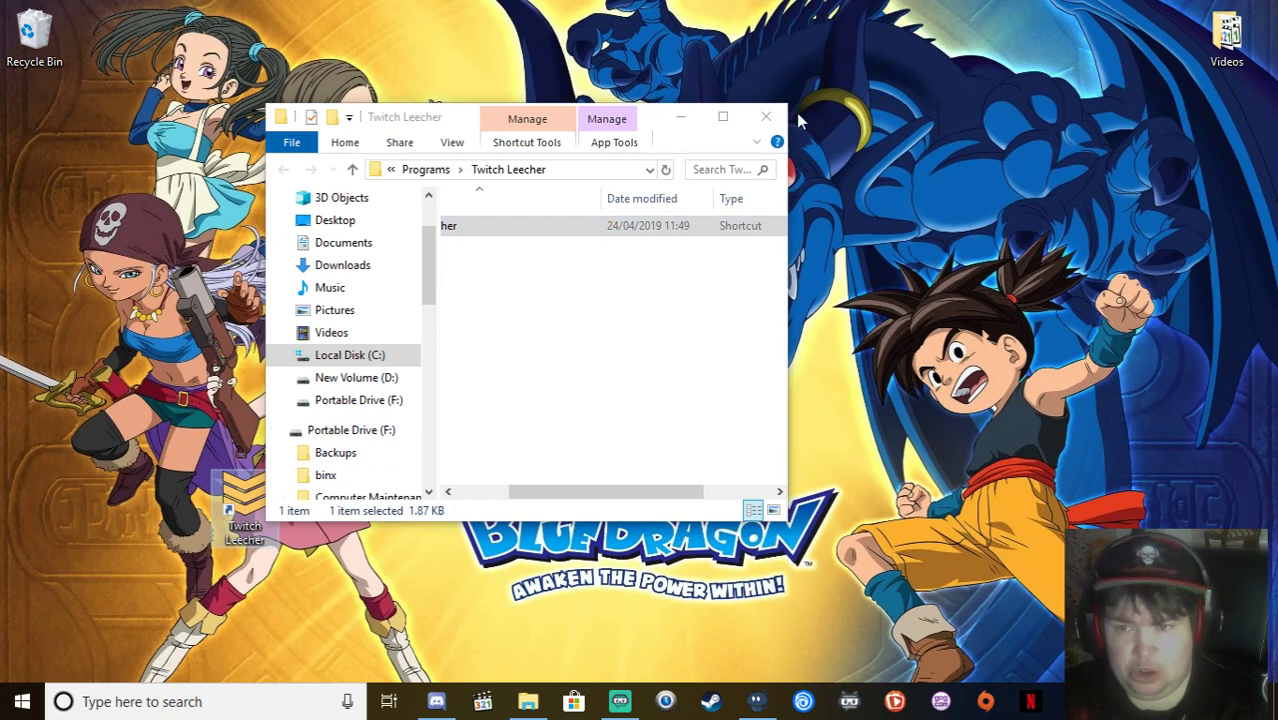
click(766, 117)
drag(265, 510, 52, 260)
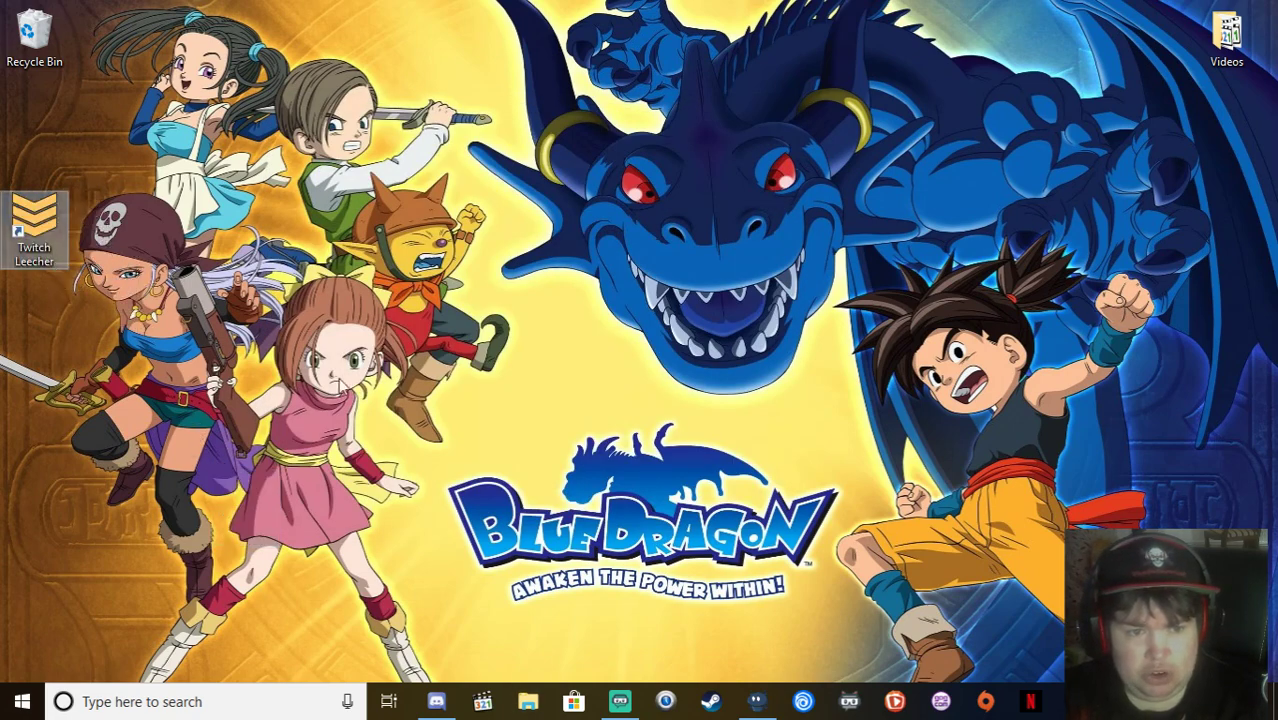
key(Return)
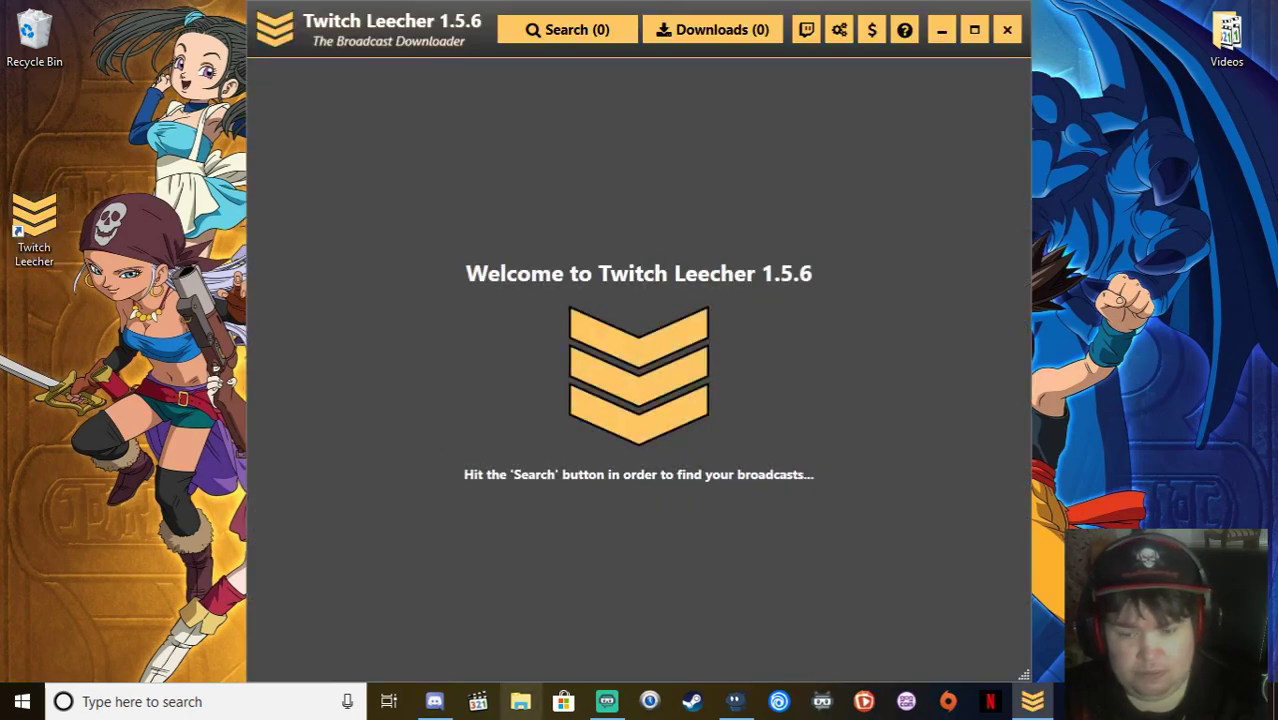
Step: Switch to Streamlabs OBS to check the recording scene, reduce the window's height and minimize it
click(436, 702)
click(436, 702)
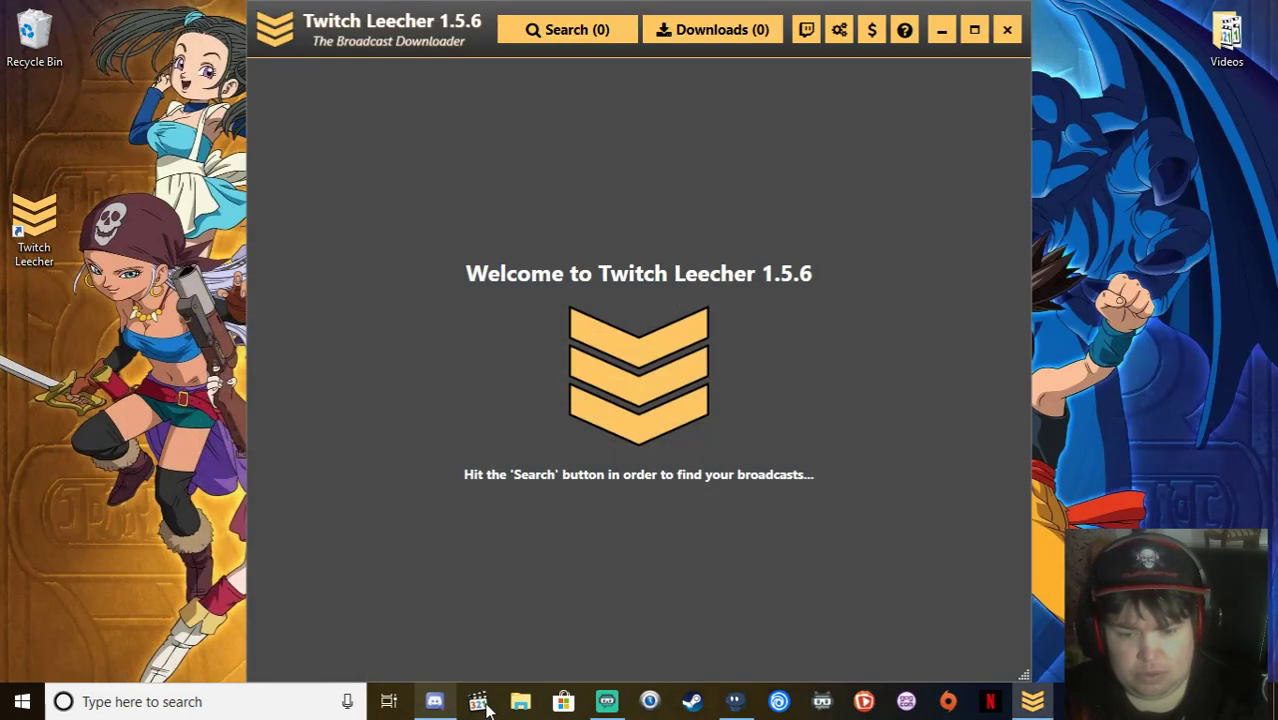
click(607, 702)
drag(820, 1, 851, 189)
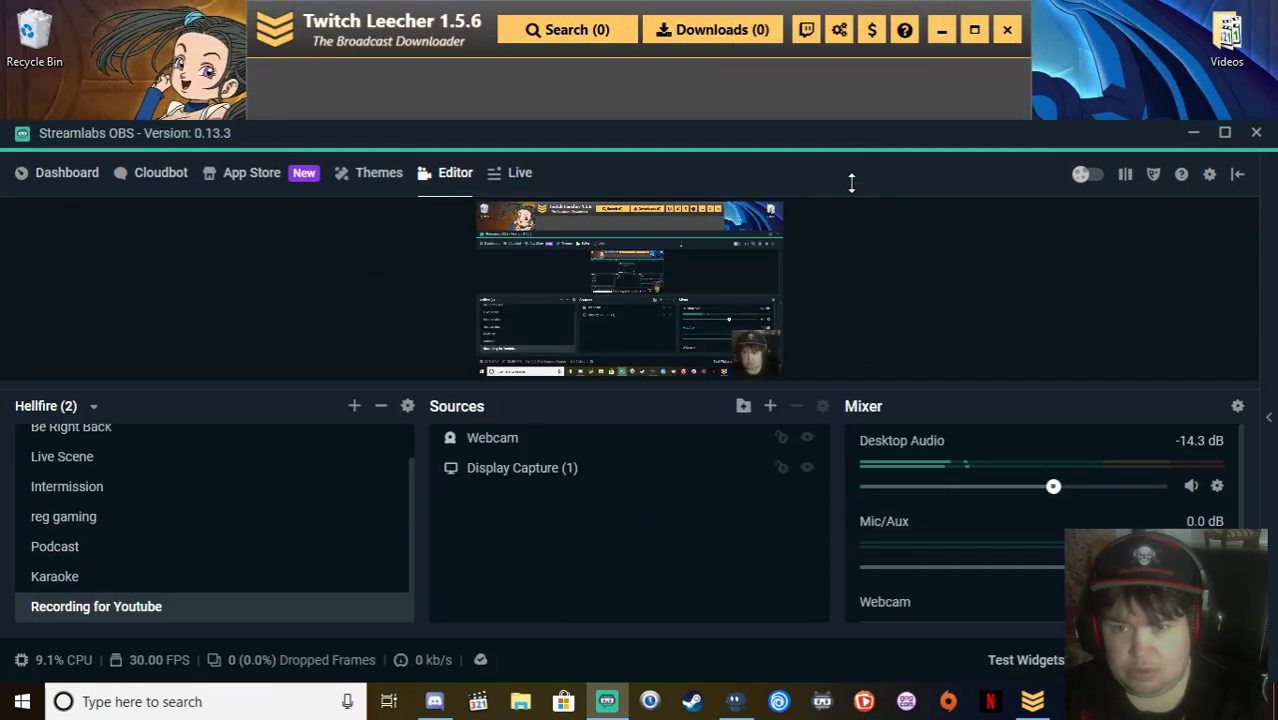
click(1193, 132)
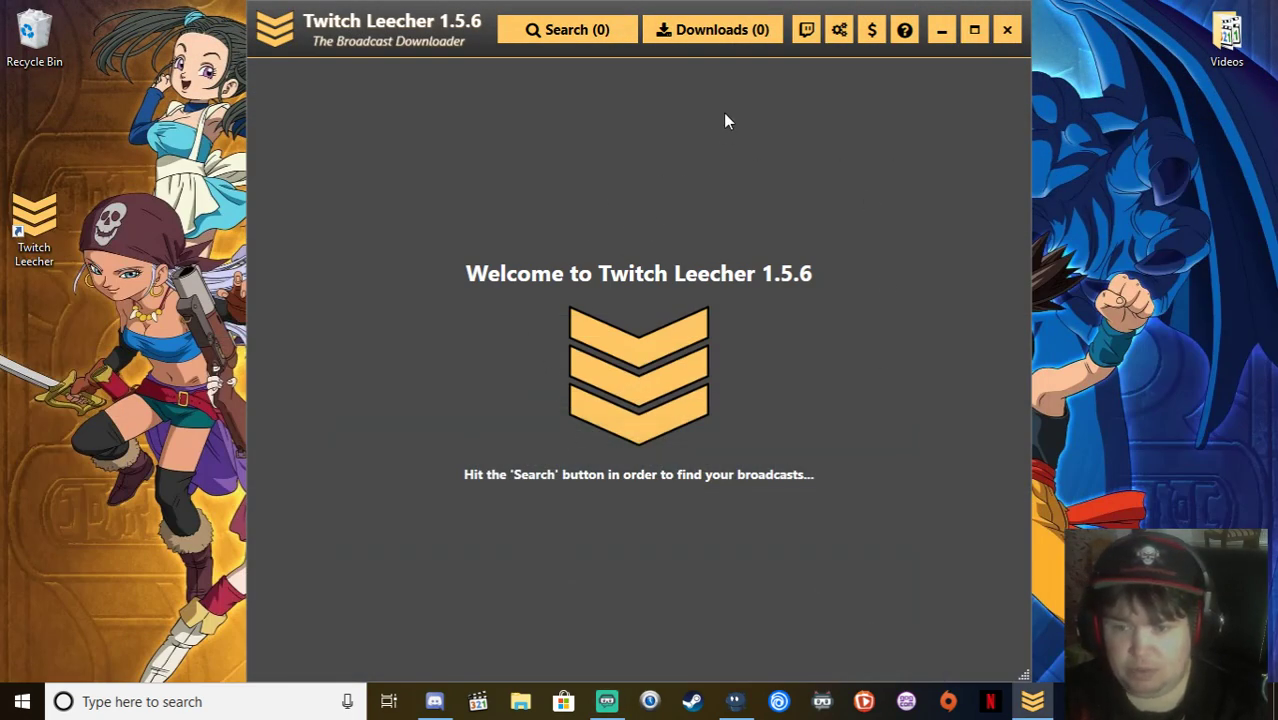
Step: Connect Twitch Leecher to the Twitch account and authorize its access to paid subscriptions
click(806, 32)
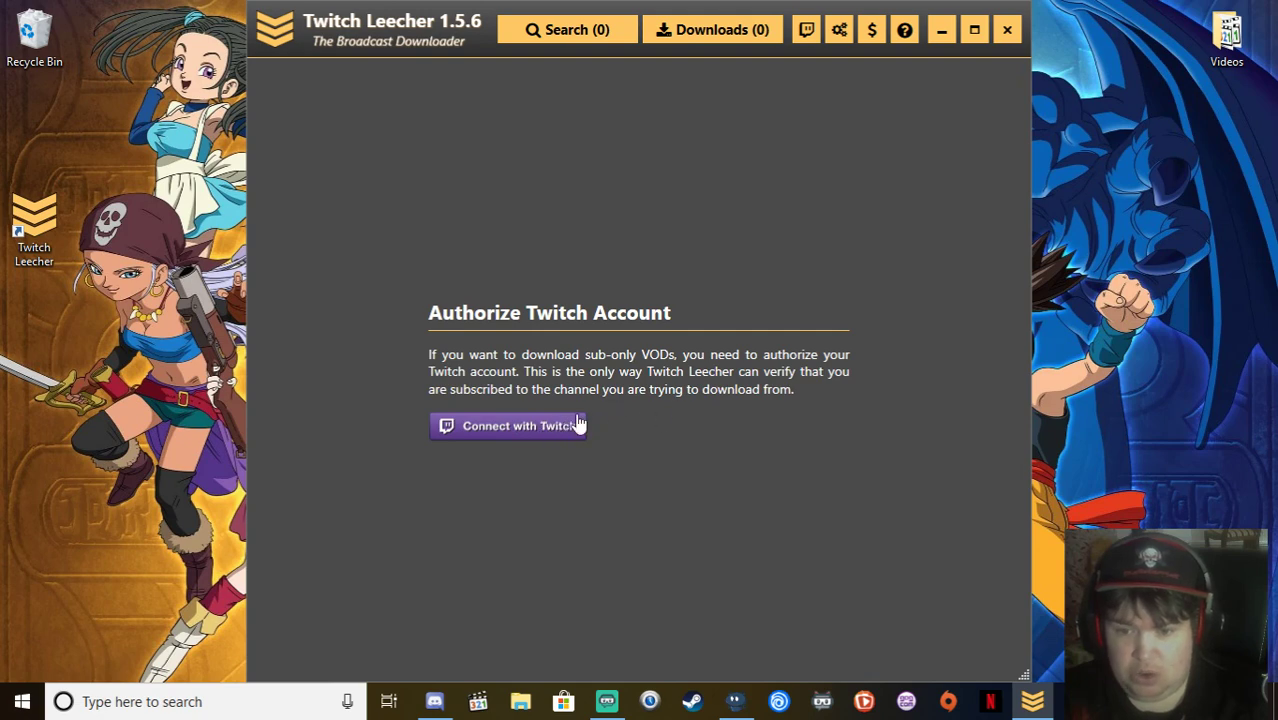
click(516, 428)
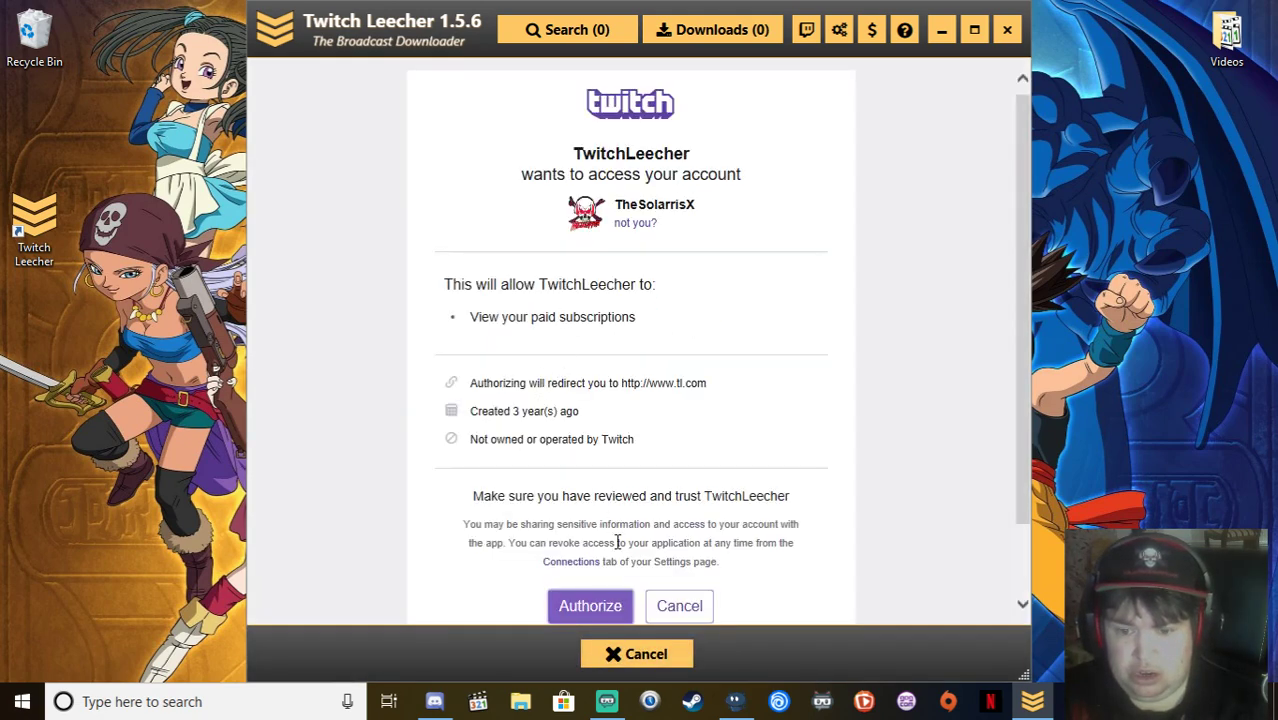
click(588, 606)
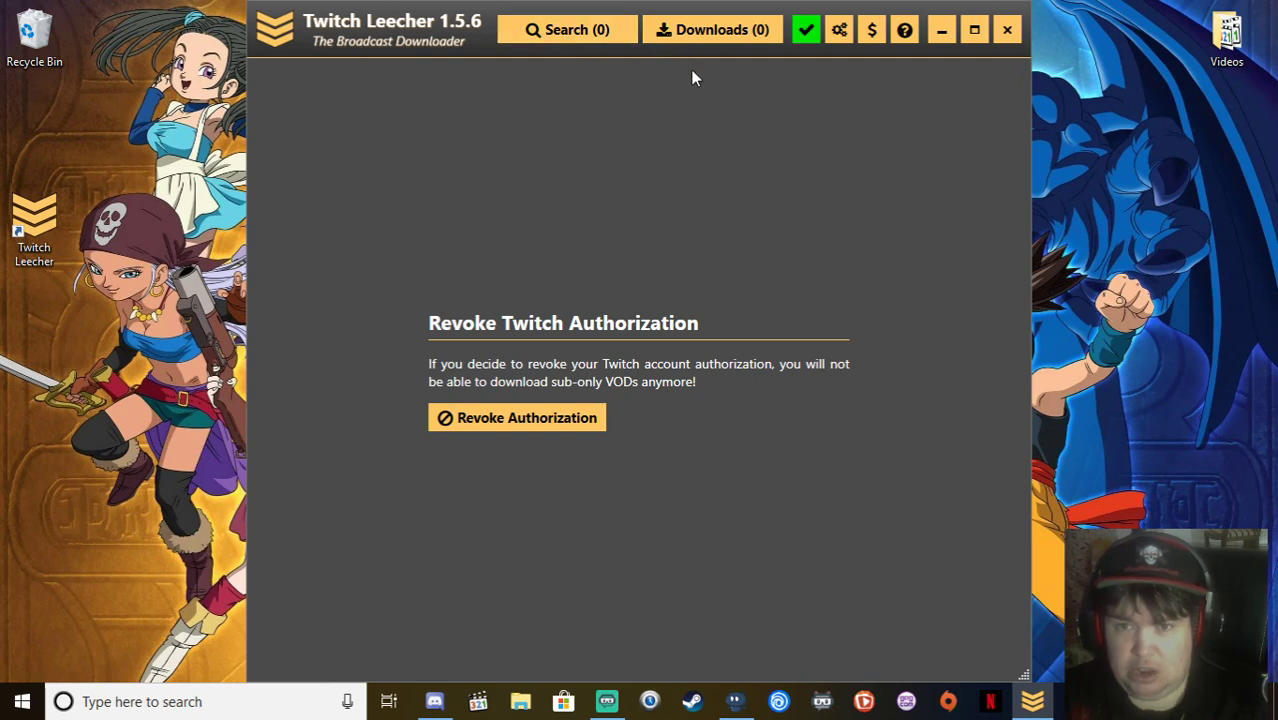
Step: Open a new search, check the URL and ID search modes, and enter TheSolarrisX as the channel name
click(570, 30)
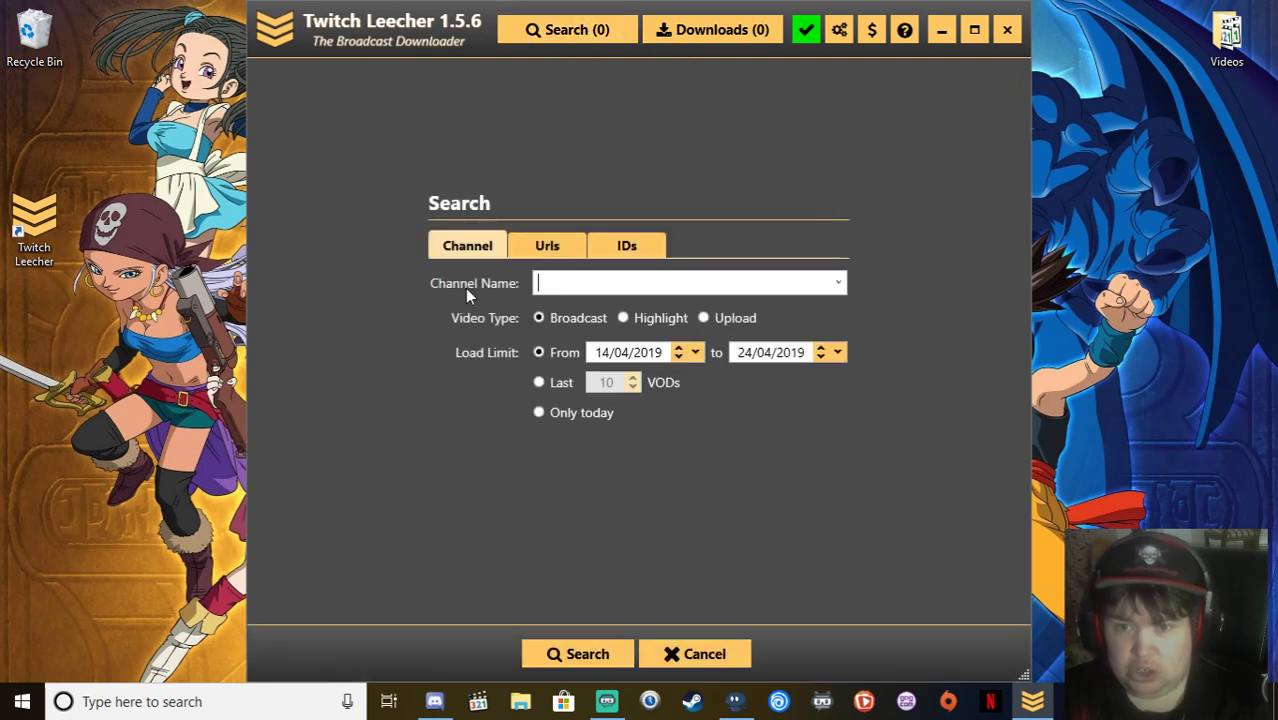
click(540, 248)
click(641, 245)
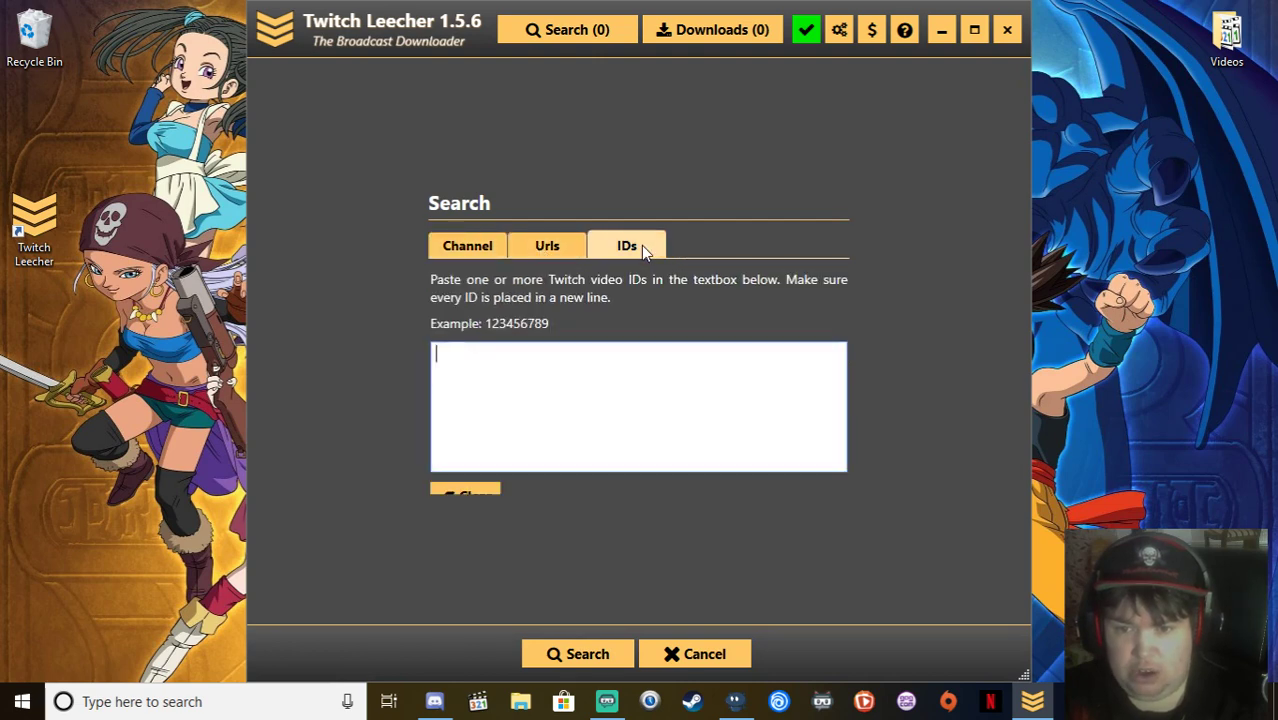
click(457, 250)
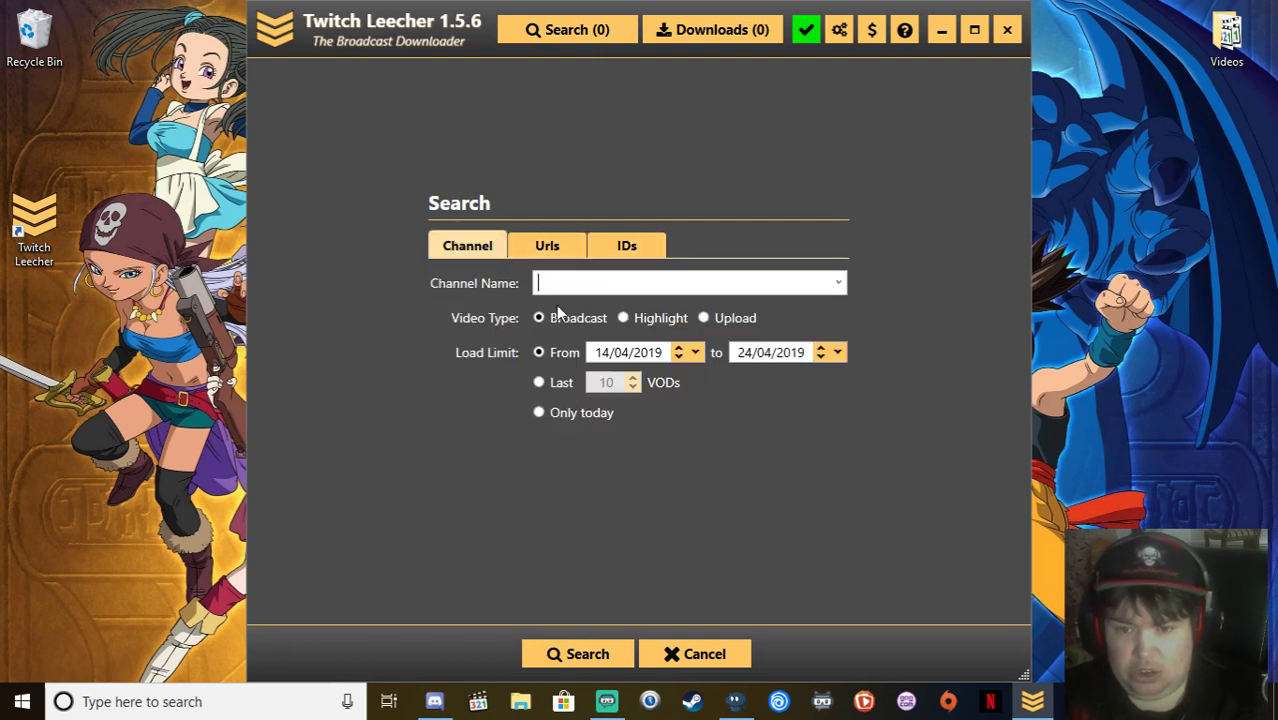
click(645, 287)
text(TheSolarrisX)
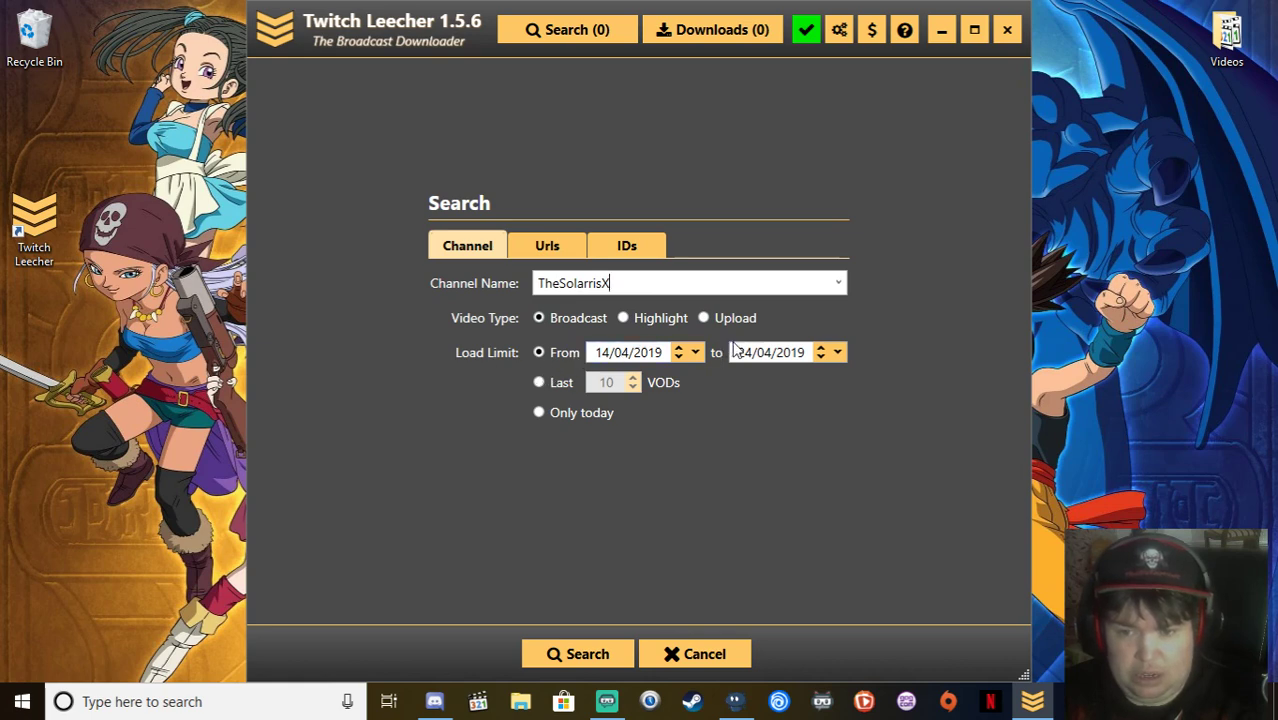
Step: Try the last 10 VODs and the only-today load limits, and return to the date range limit
click(547, 381)
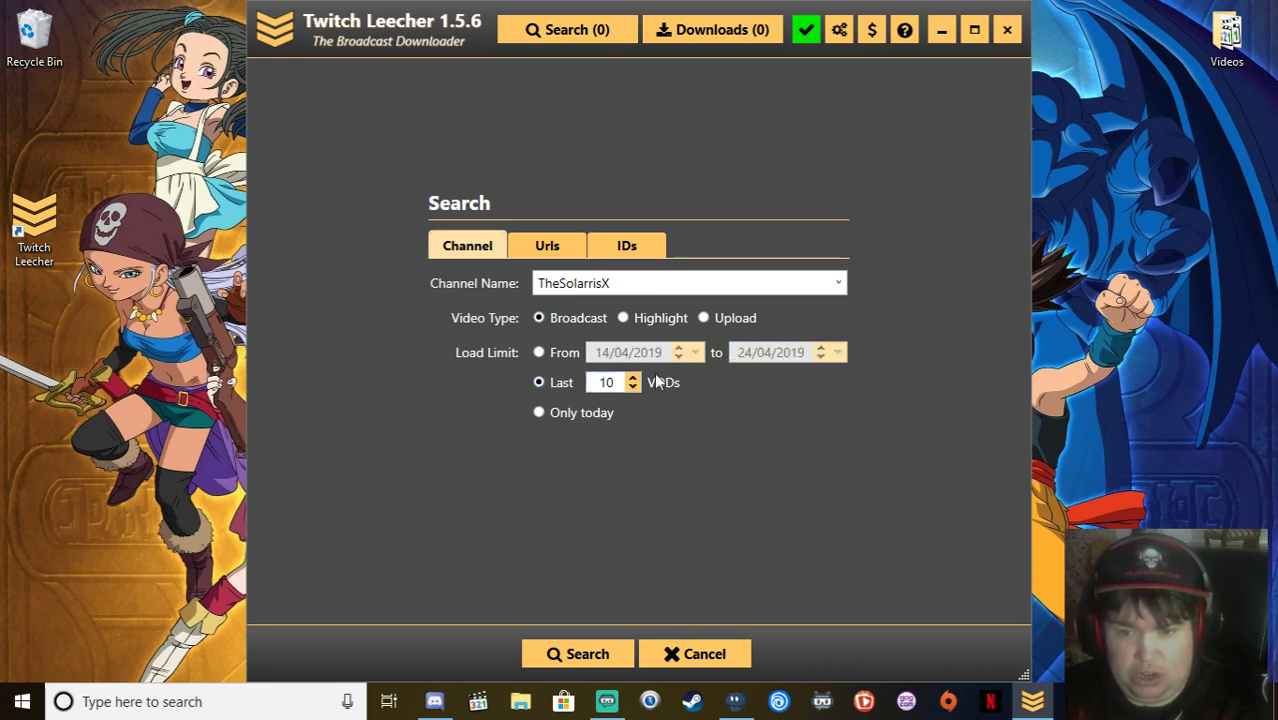
click(561, 411)
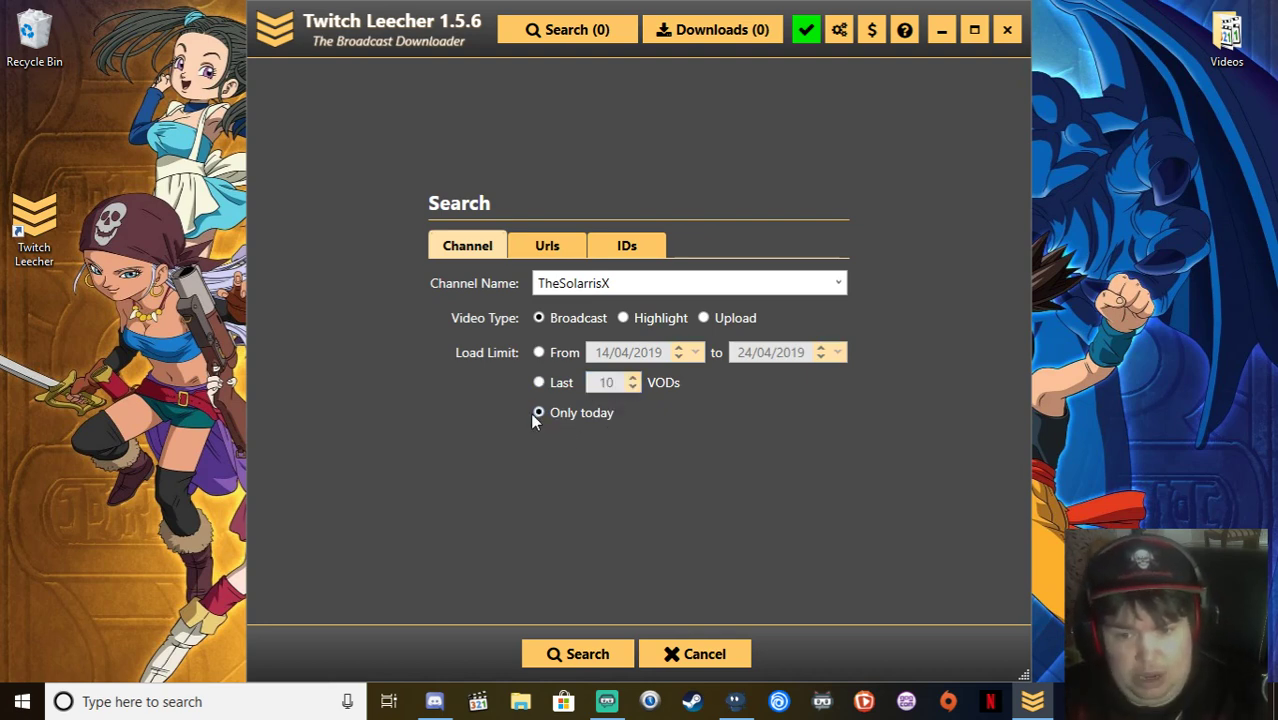
click(557, 355)
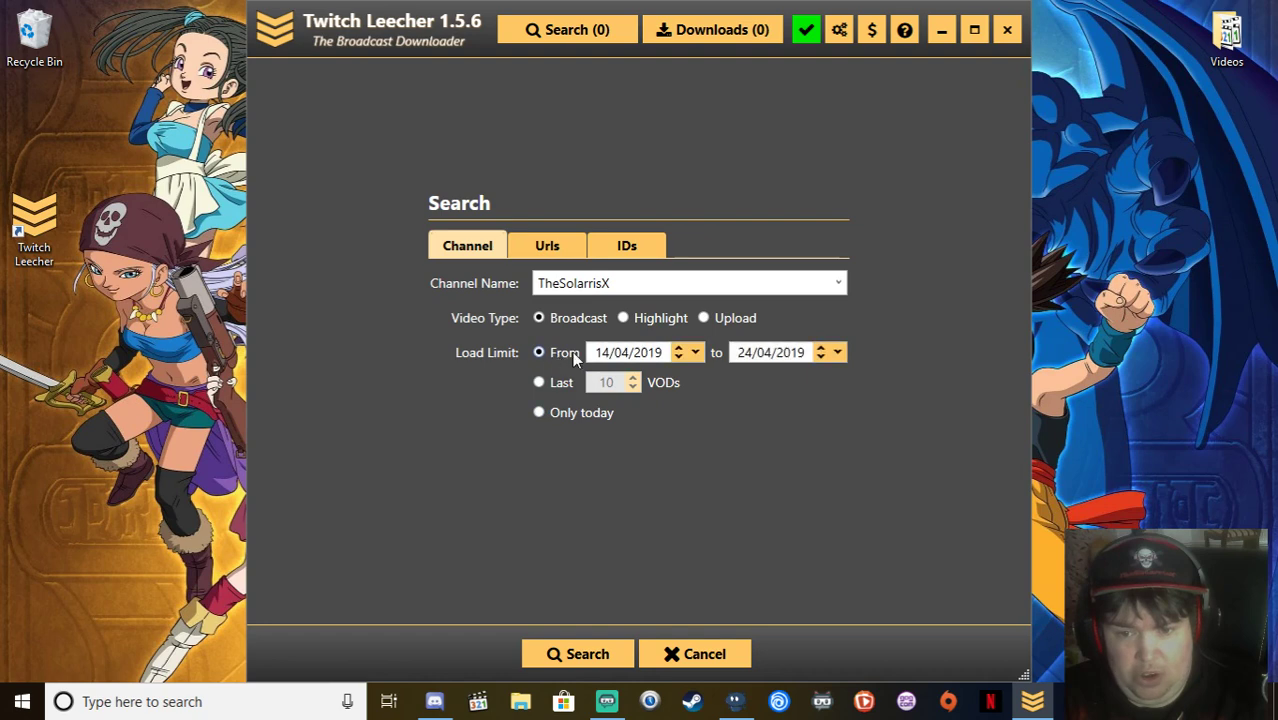
Step: Set the start date of the load limit to 14/04/2017 and run the search for the channel's broadcasts
click(664, 354)
double_click(656, 355)
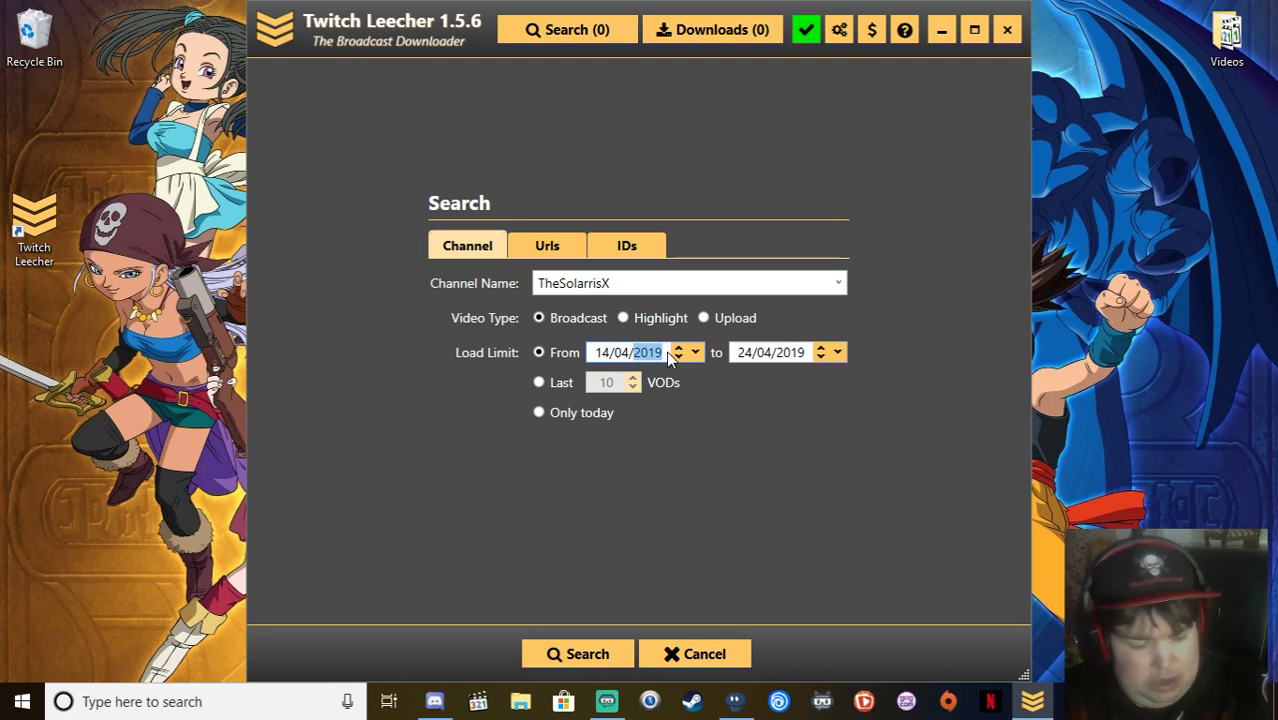
text(1)
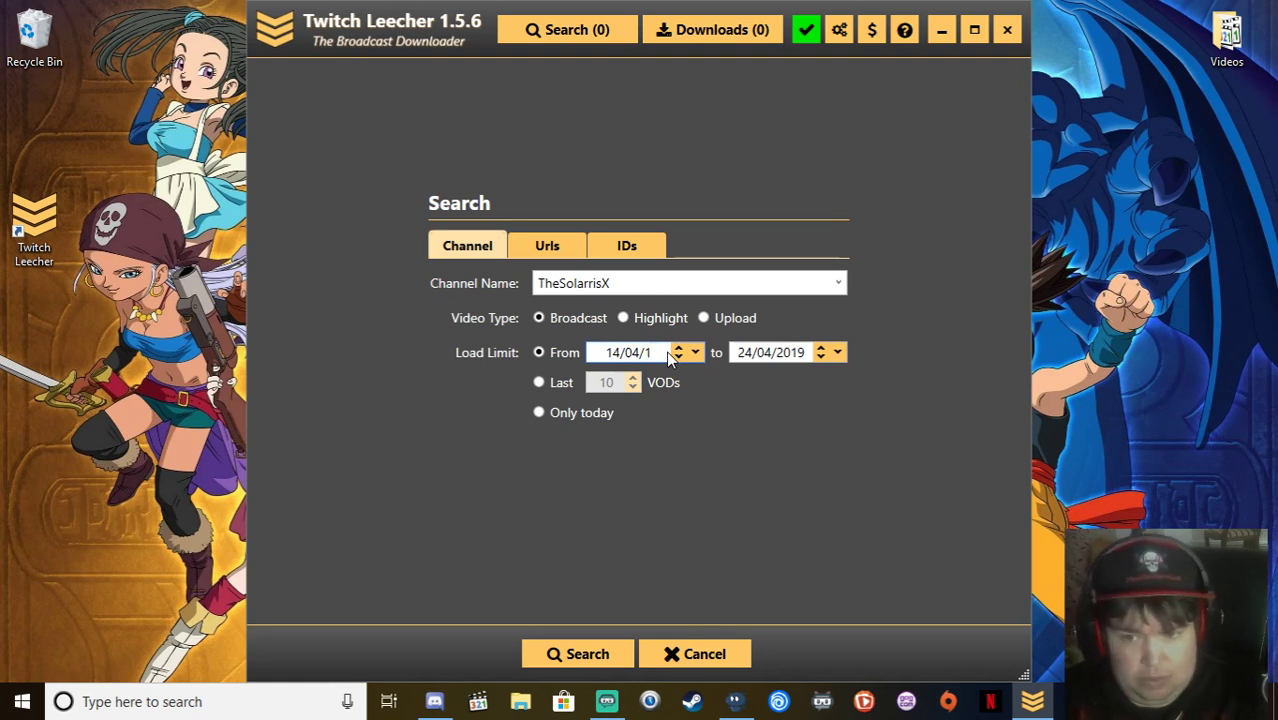
key(BackSpace)
text(2)
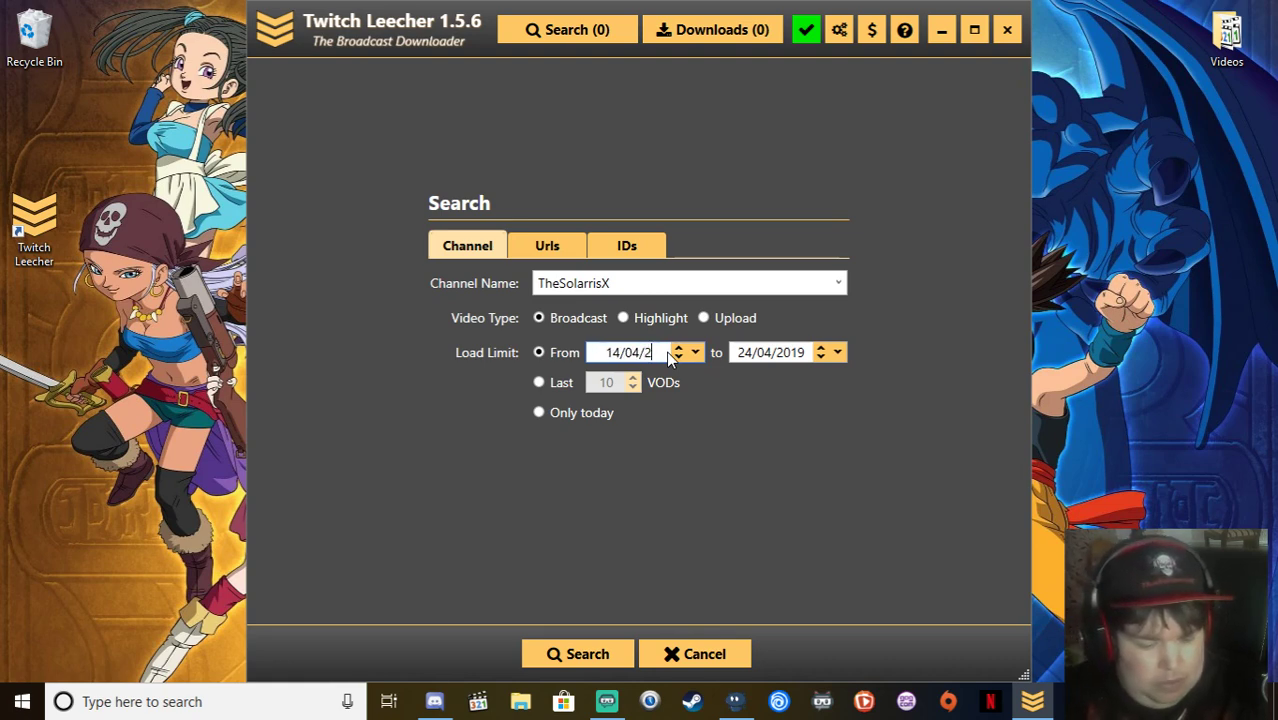
text(01)
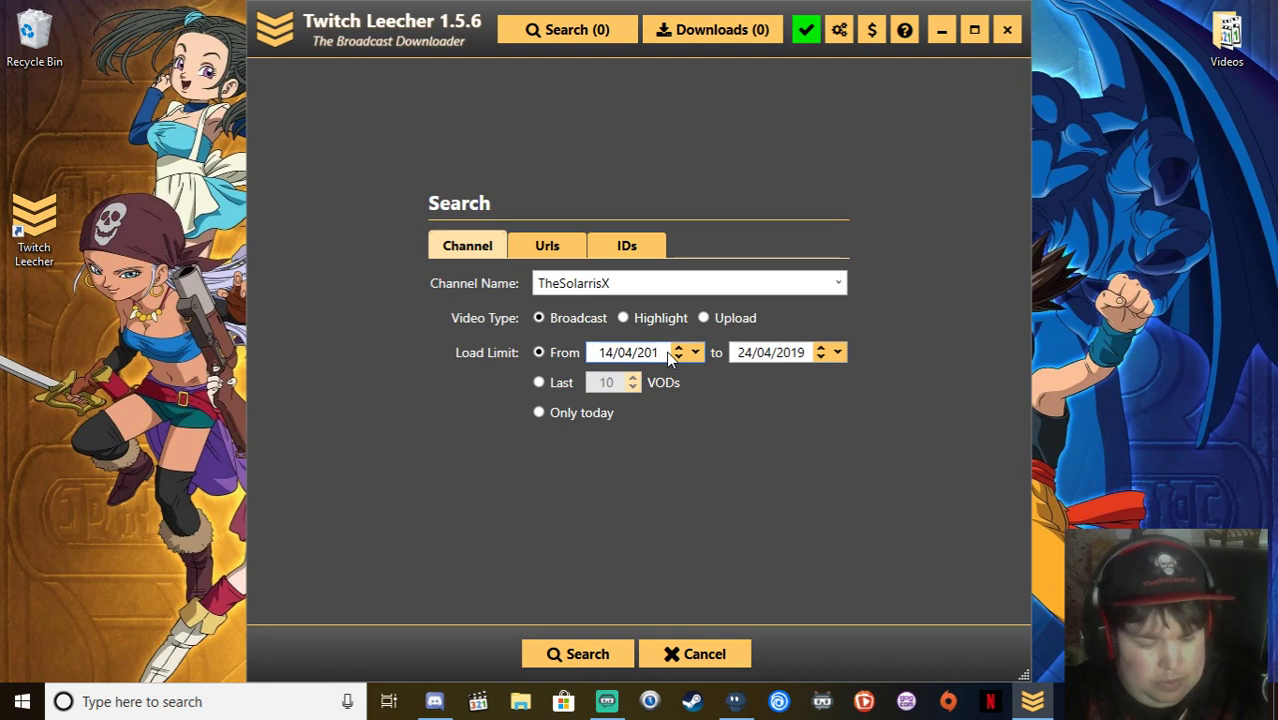
text(7)
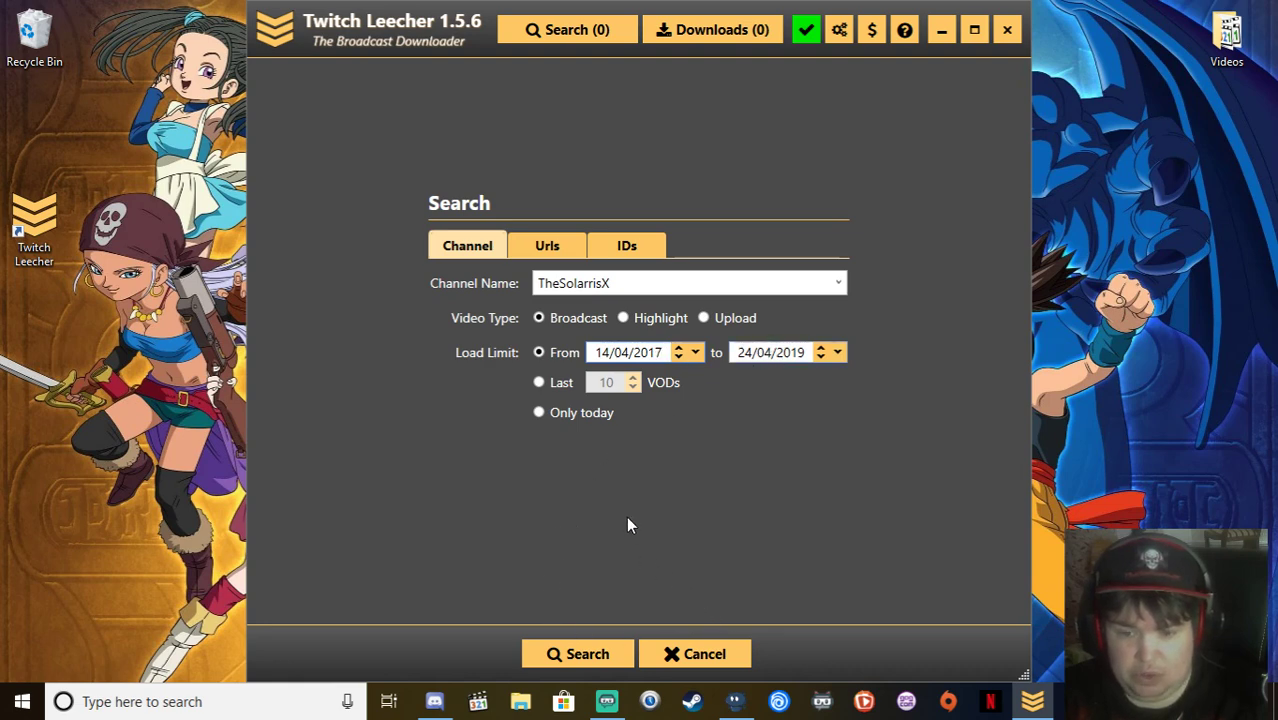
click(582, 653)
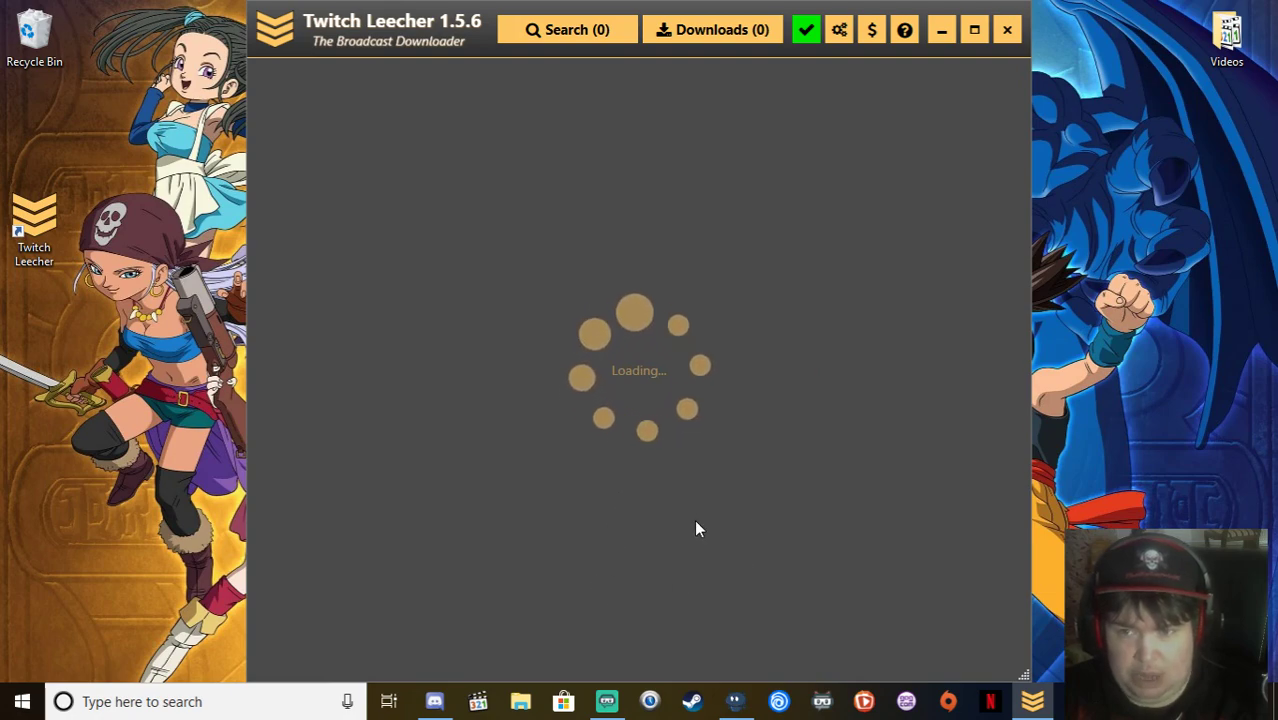
Step: Look through the found broadcasts down to the oldest ones and return to the newest
scroll(605, 503, down, 5)
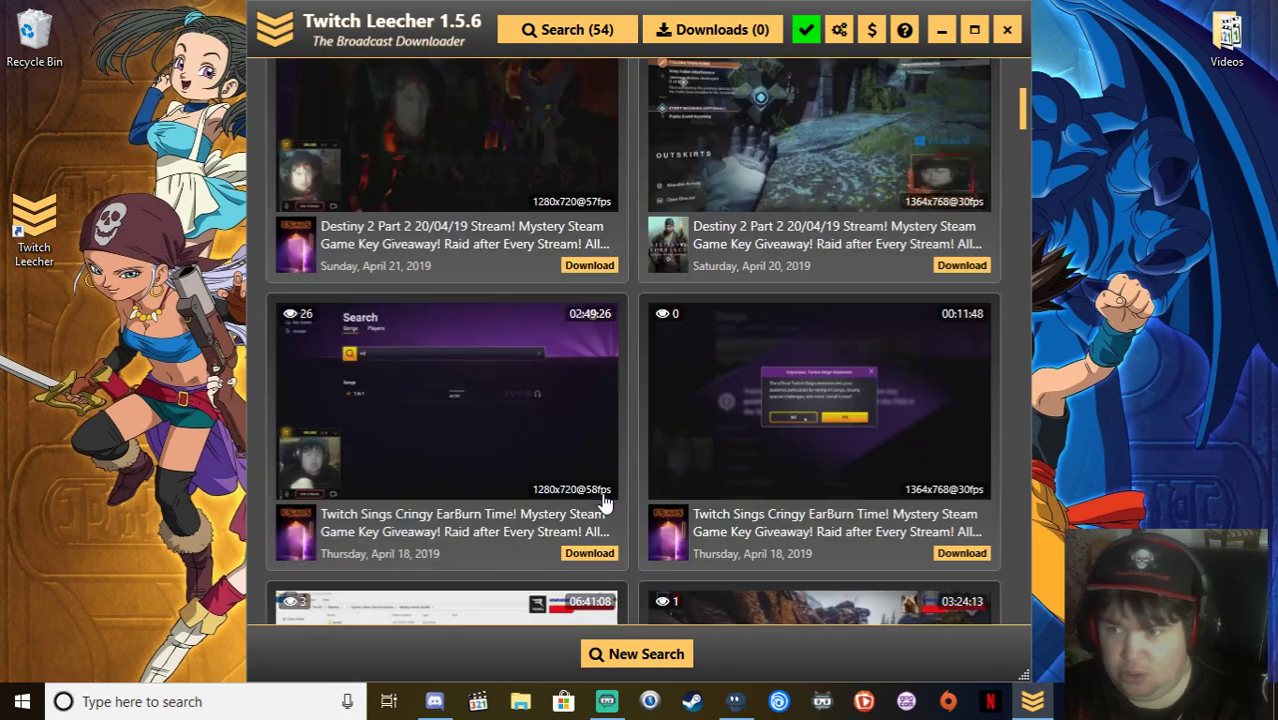
scroll(605, 503, down, 2)
scroll(605, 503, up, 7)
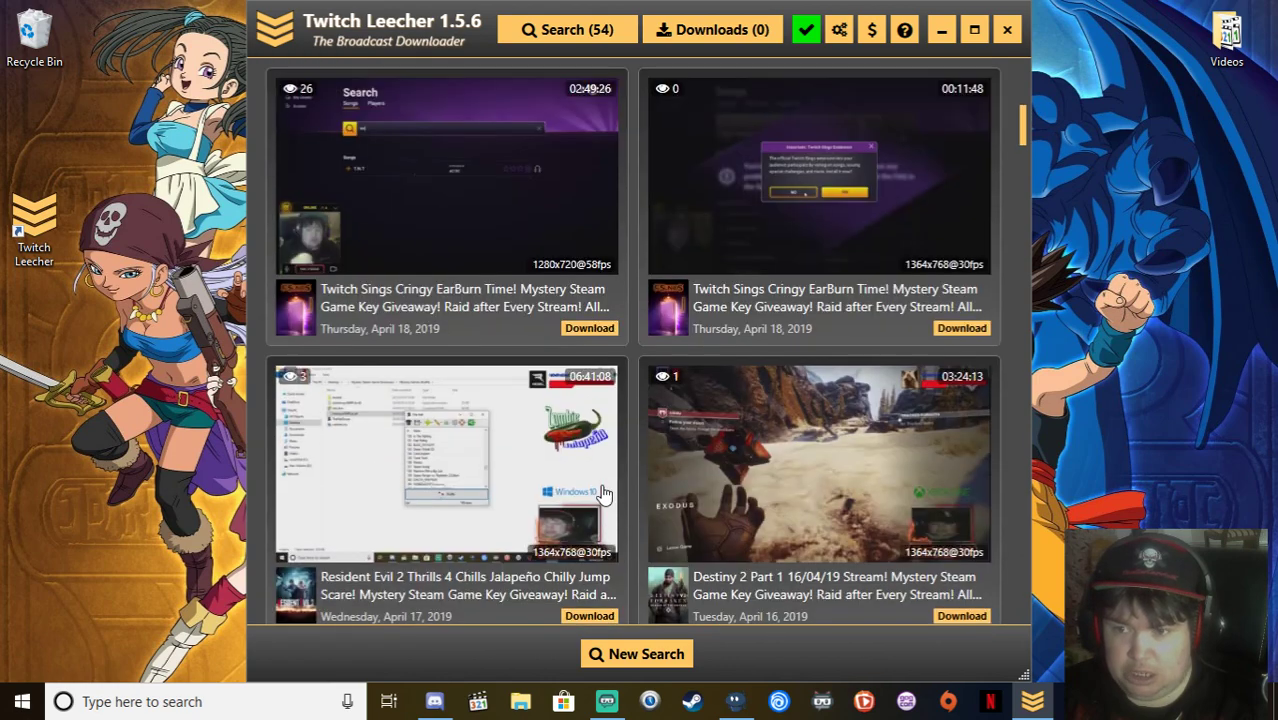
scroll(605, 490, down, 5)
scroll(888, 305, down, 4)
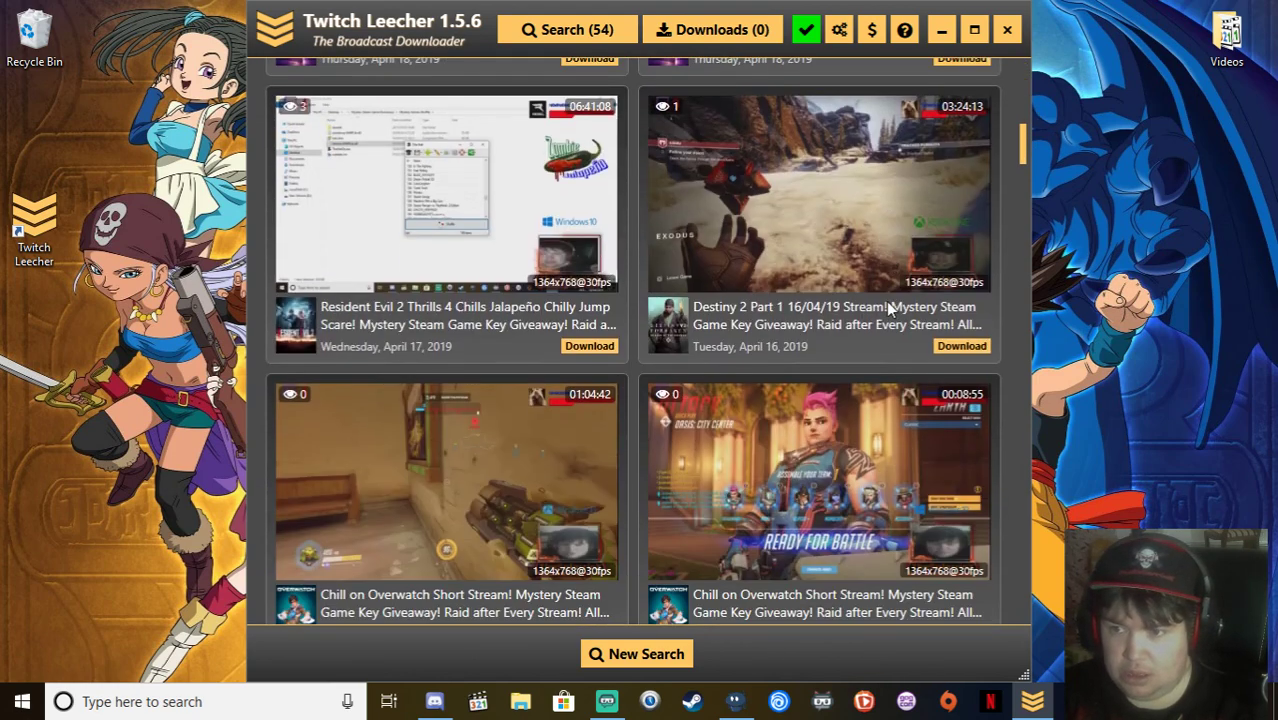
scroll(848, 388, down, 5)
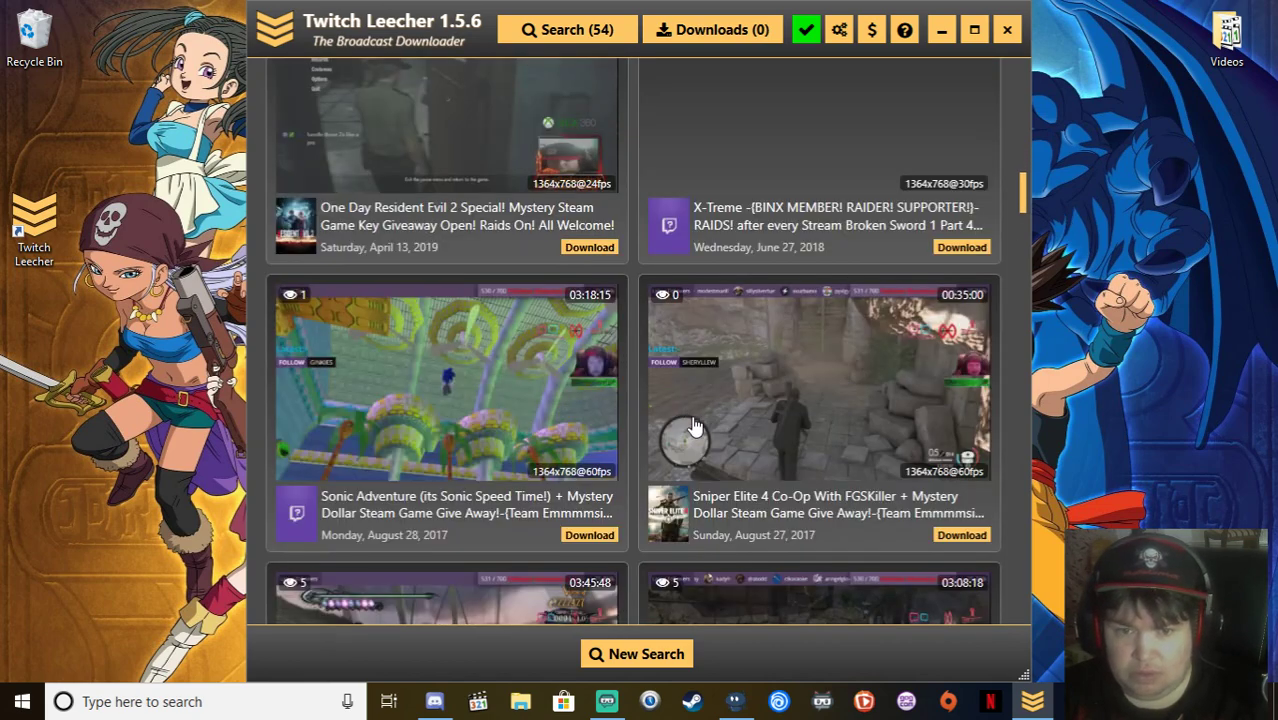
scroll(695, 423, down, 2)
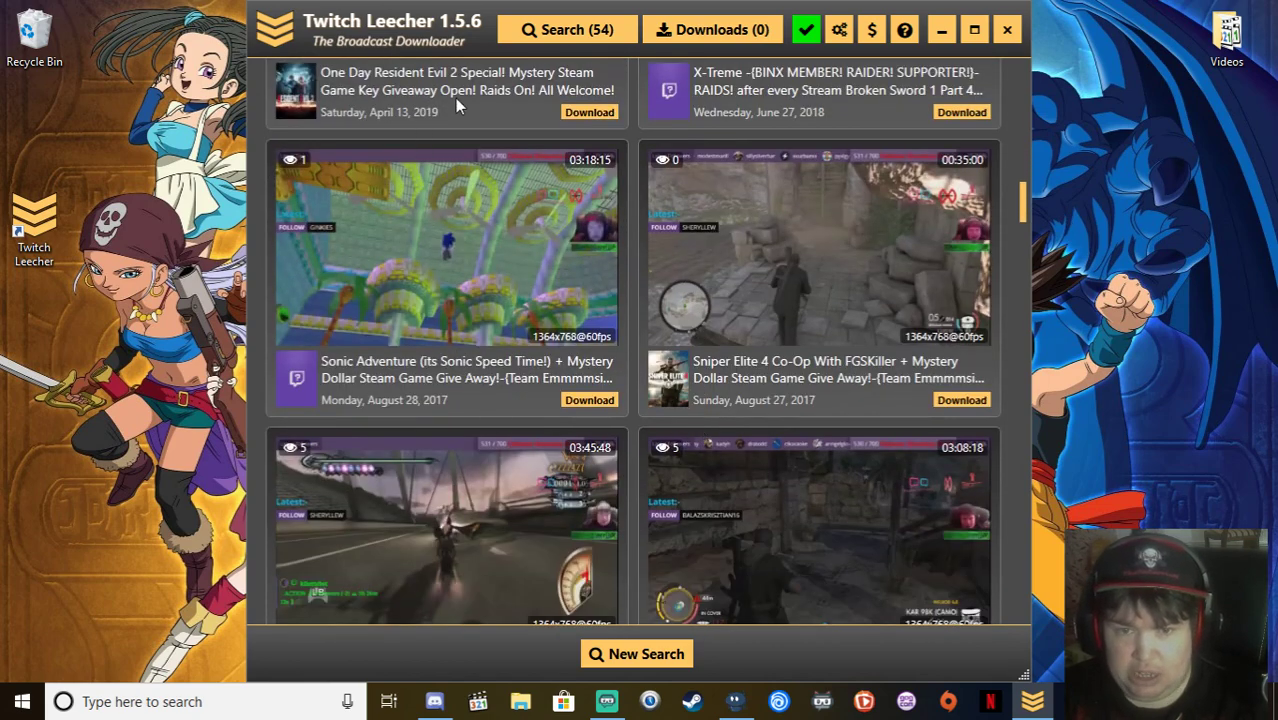
scroll(921, 395, down, 2)
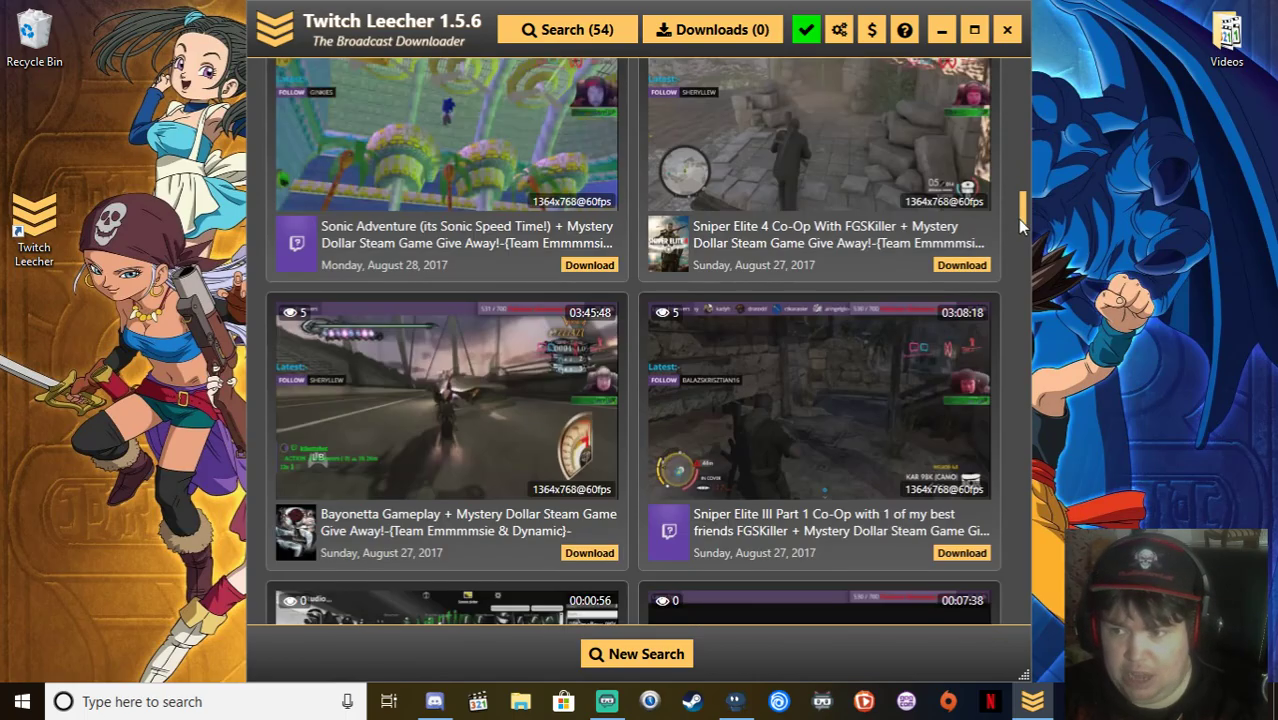
drag(1018, 218, 943, 621)
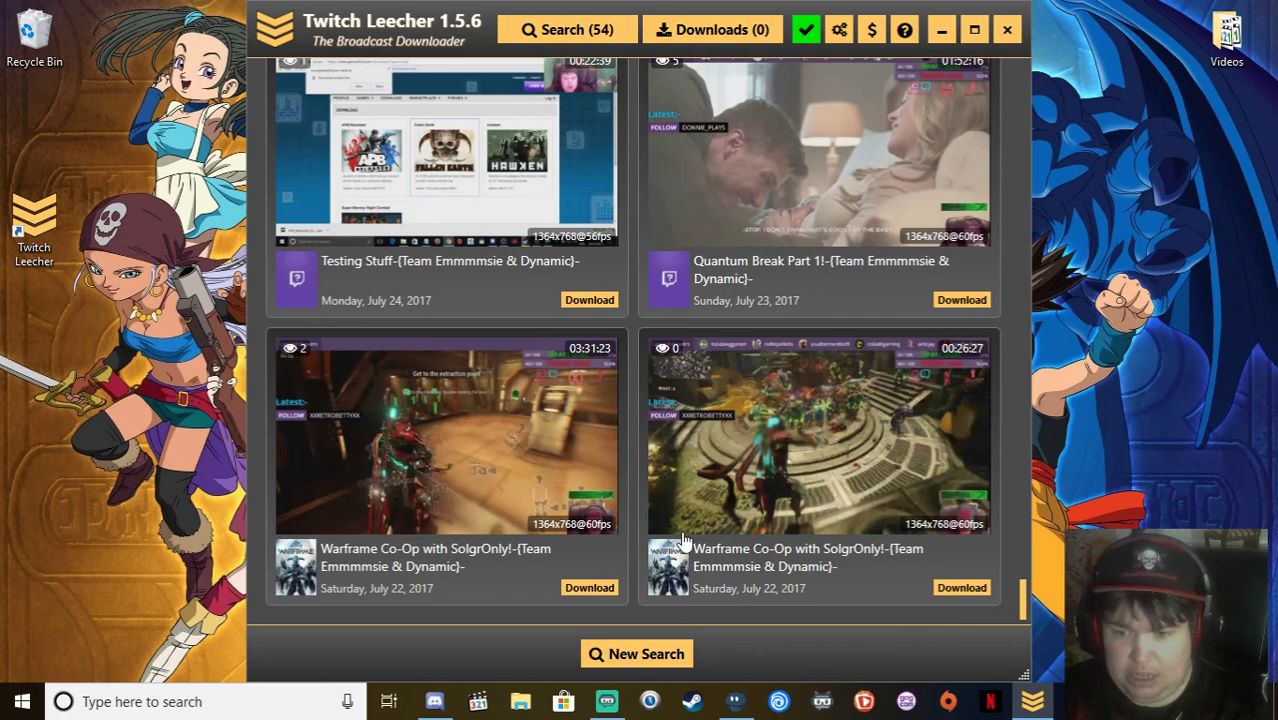
scroll(440, 540, up, 3)
scroll(455, 520, up, 4)
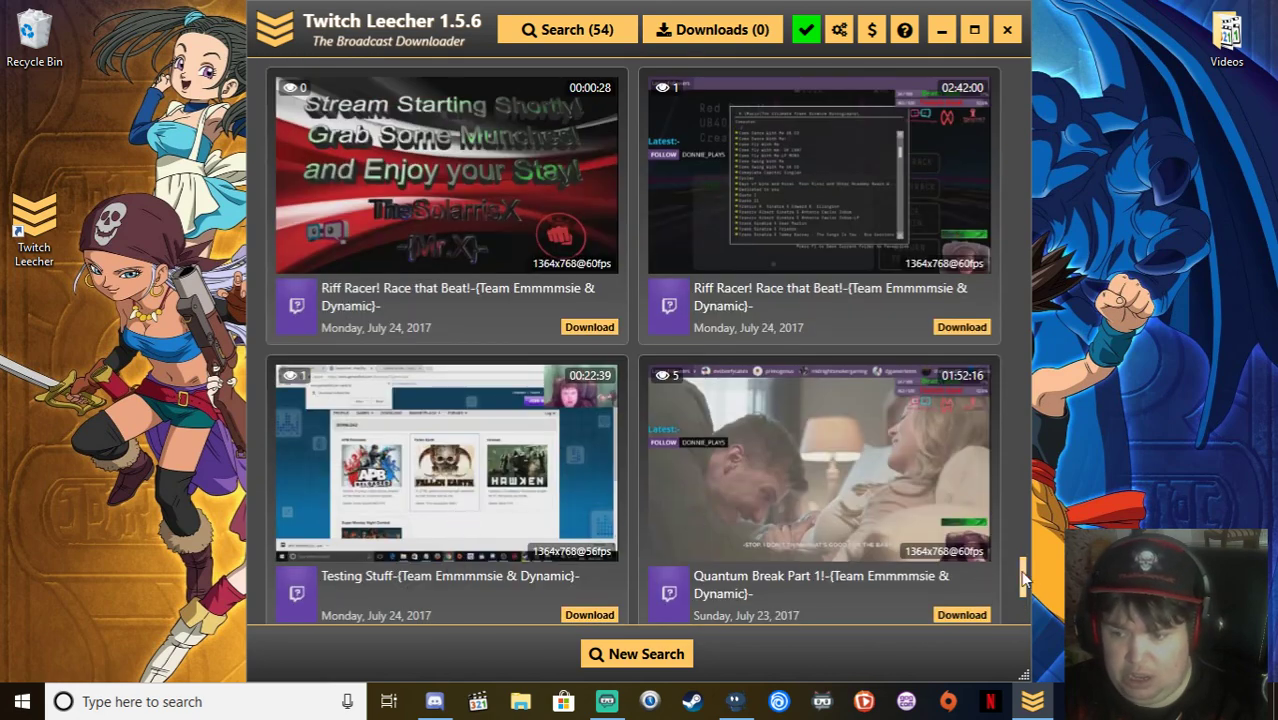
drag(1024, 580, 1036, 63)
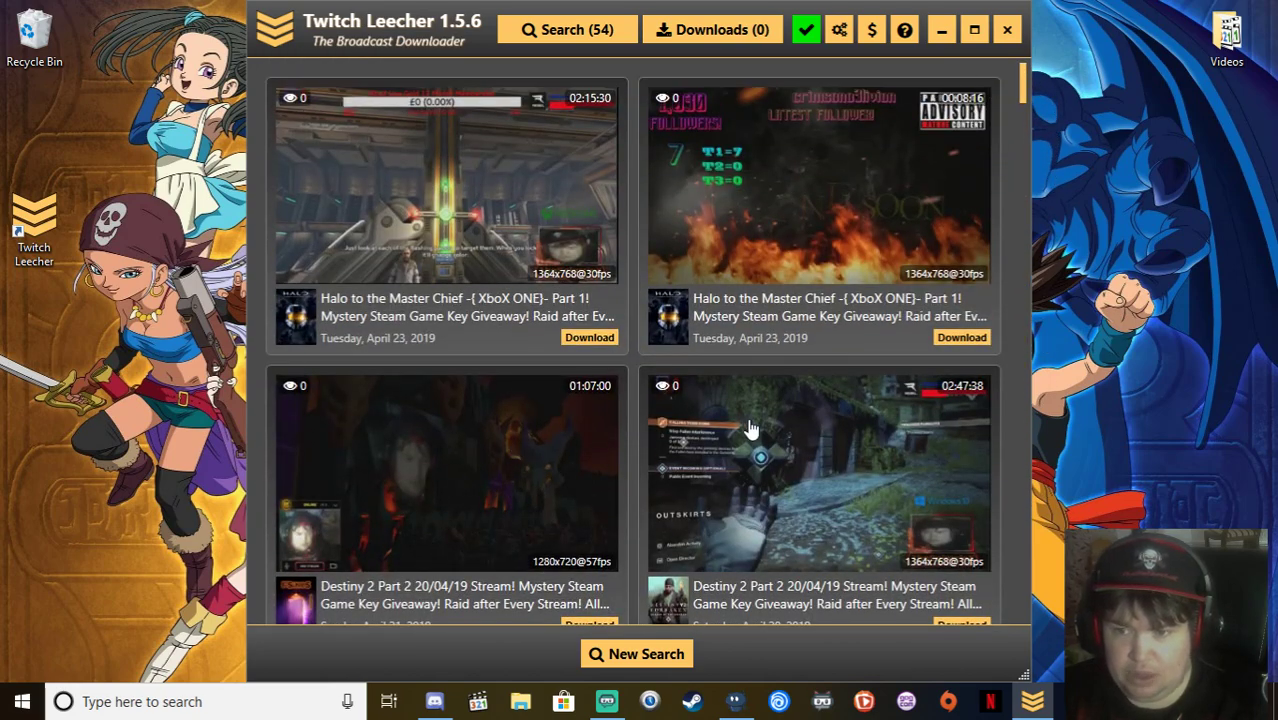
Step: Examine the titles, dates and lengths of the channel's broadcasts from April 2019 back to August 2017
scroll(505, 486, down, 4)
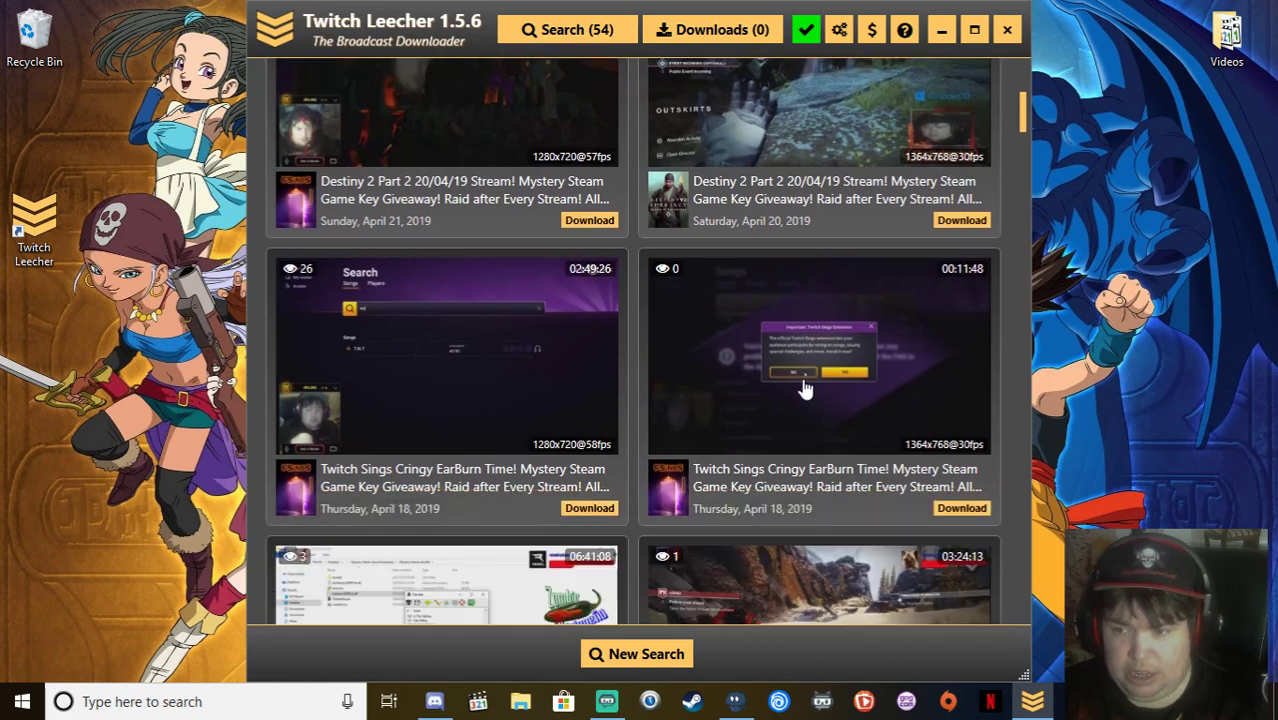
scroll(490, 395, down, 4)
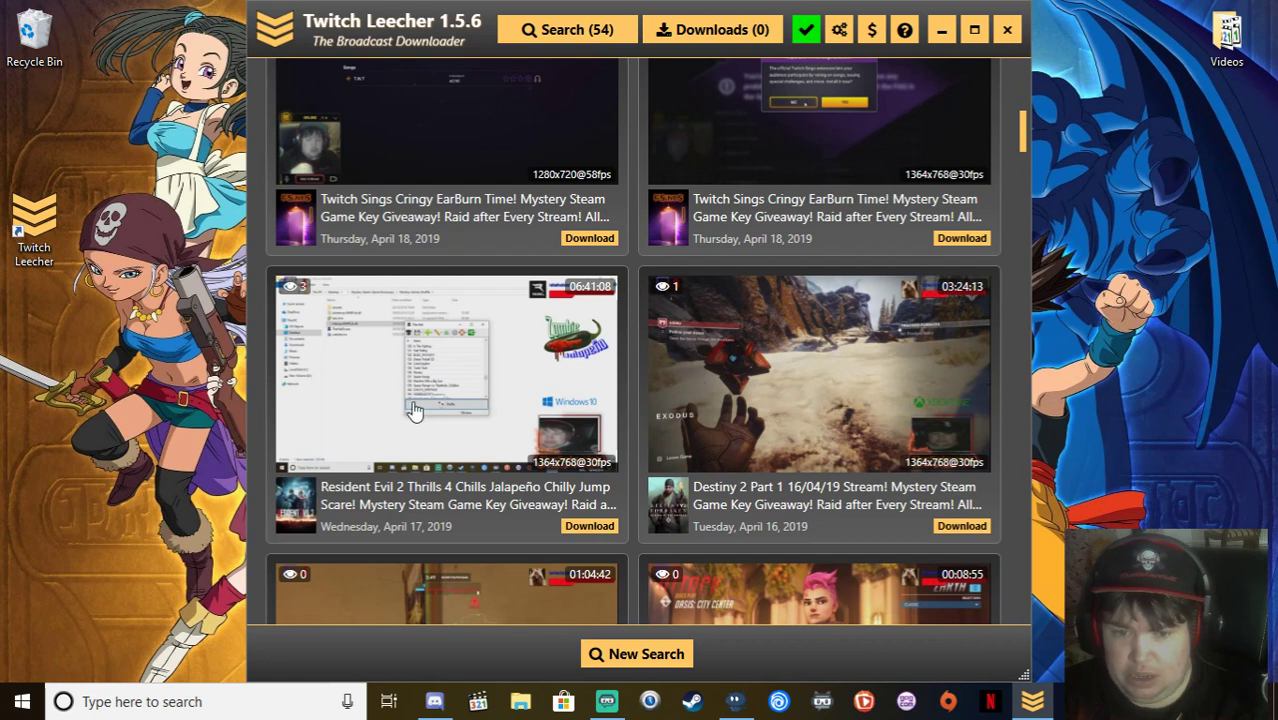
scroll(808, 375, down, 2)
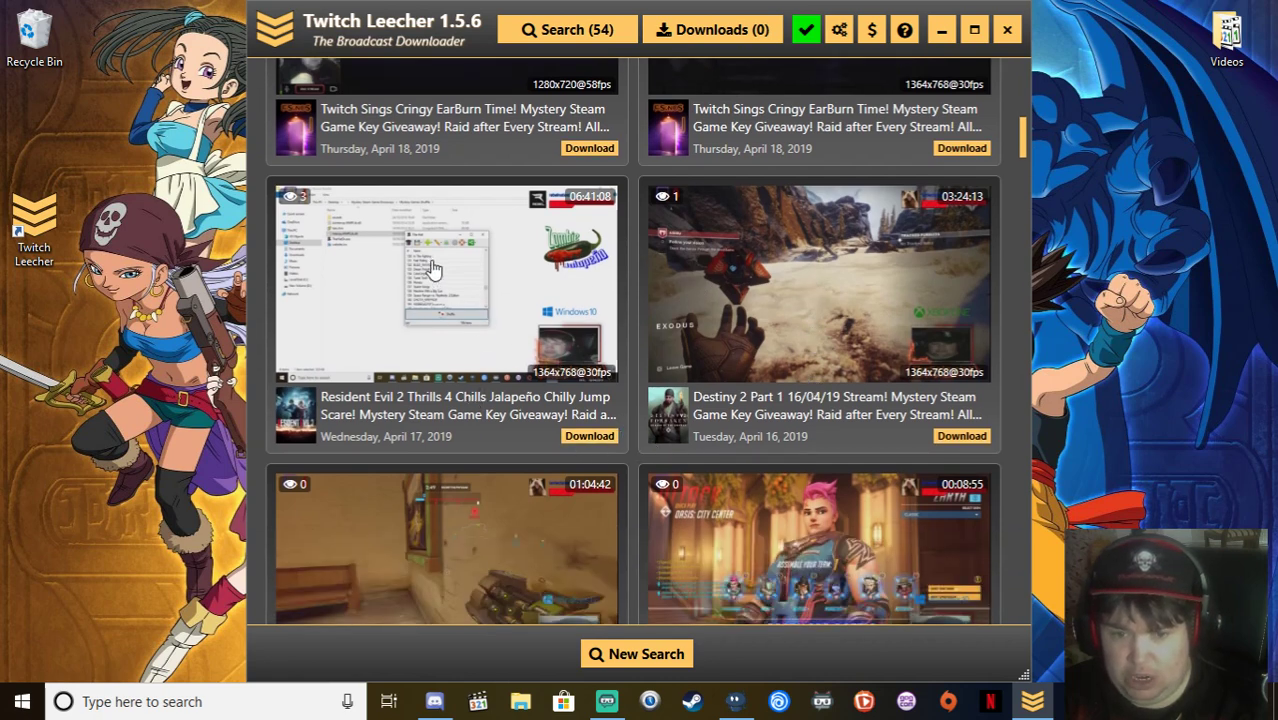
scroll(759, 323, down, 8)
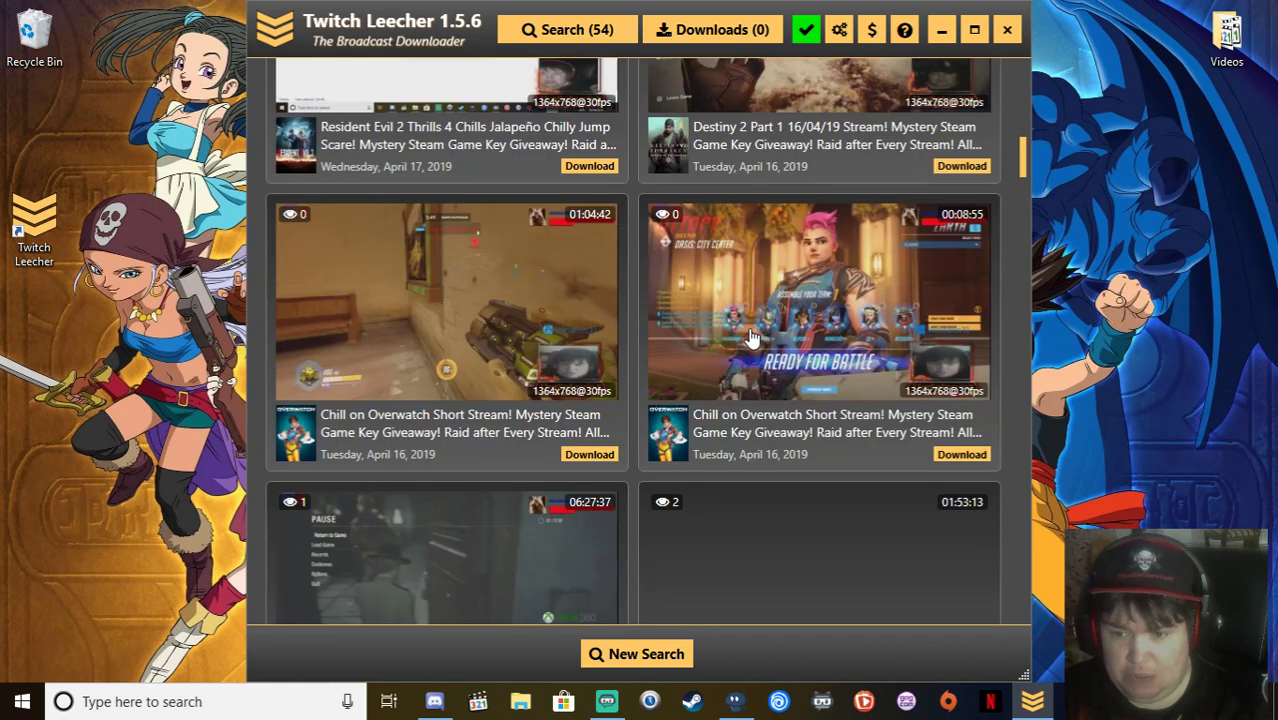
scroll(577, 397, down, 3)
scroll(577, 398, down, 13)
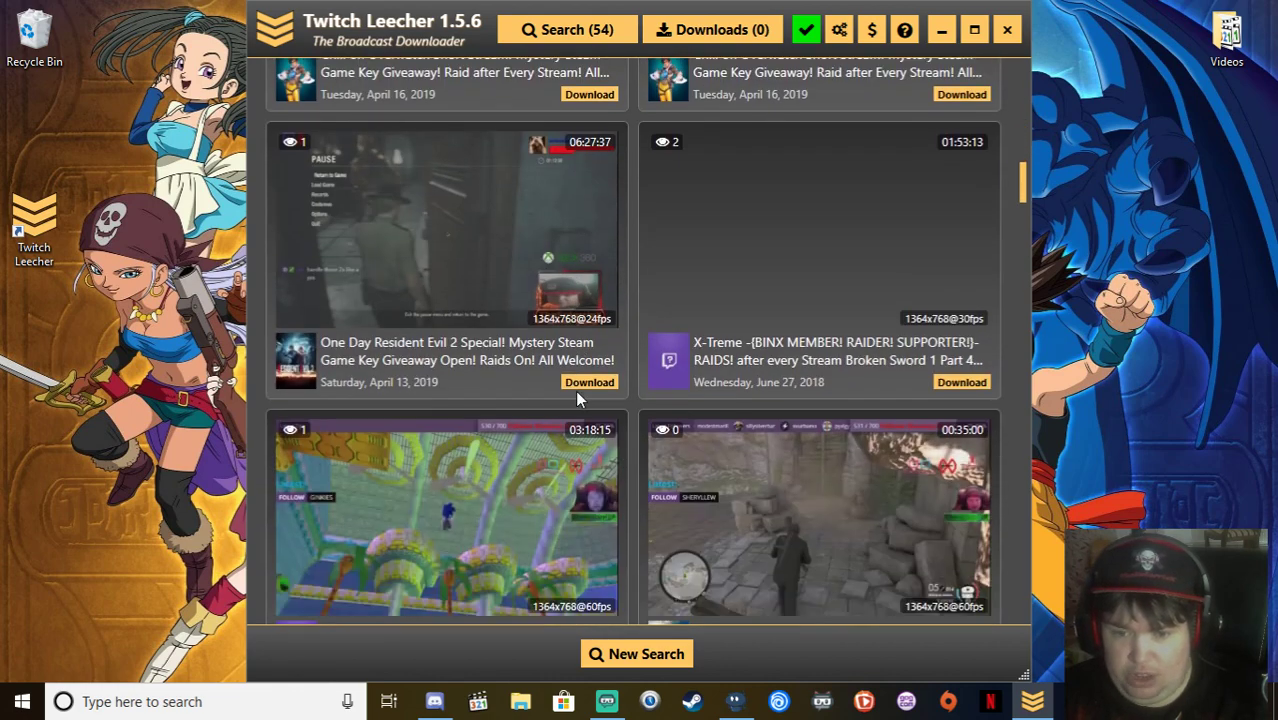
scroll(577, 398, down, 9)
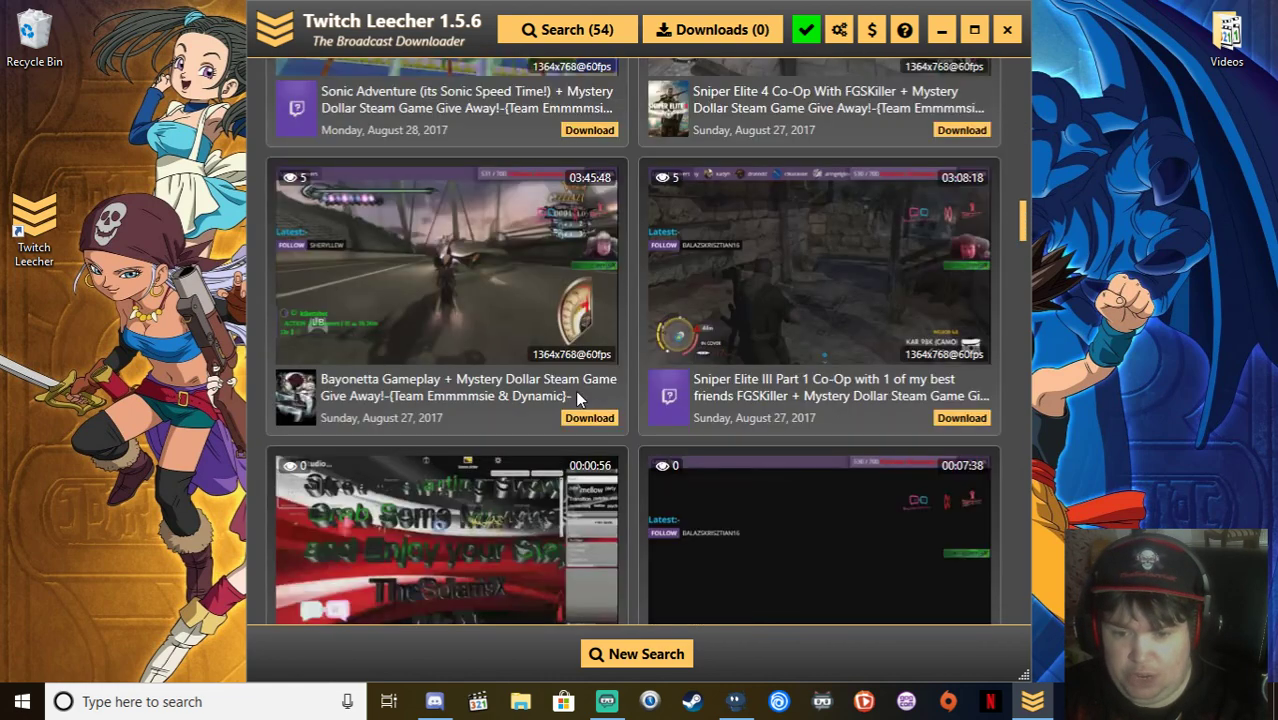
scroll(576, 398, down, 4)
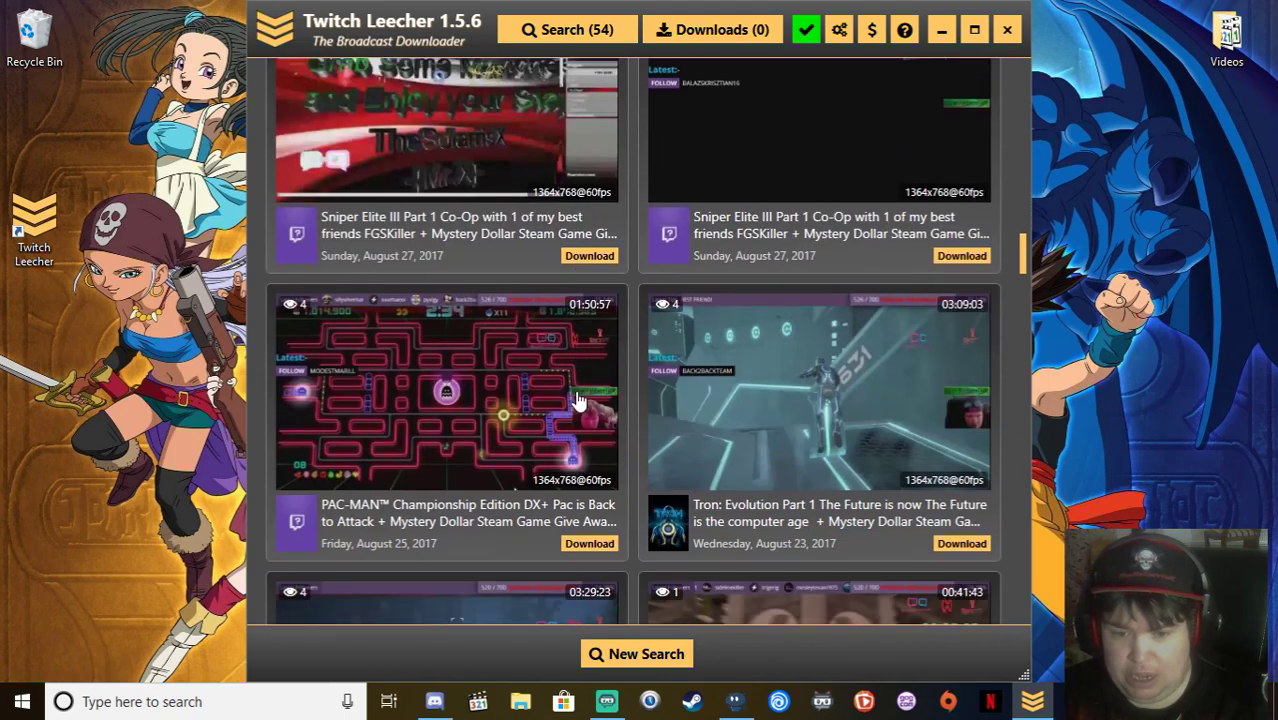
scroll(576, 398, up, 9)
scroll(577, 398, up, 3)
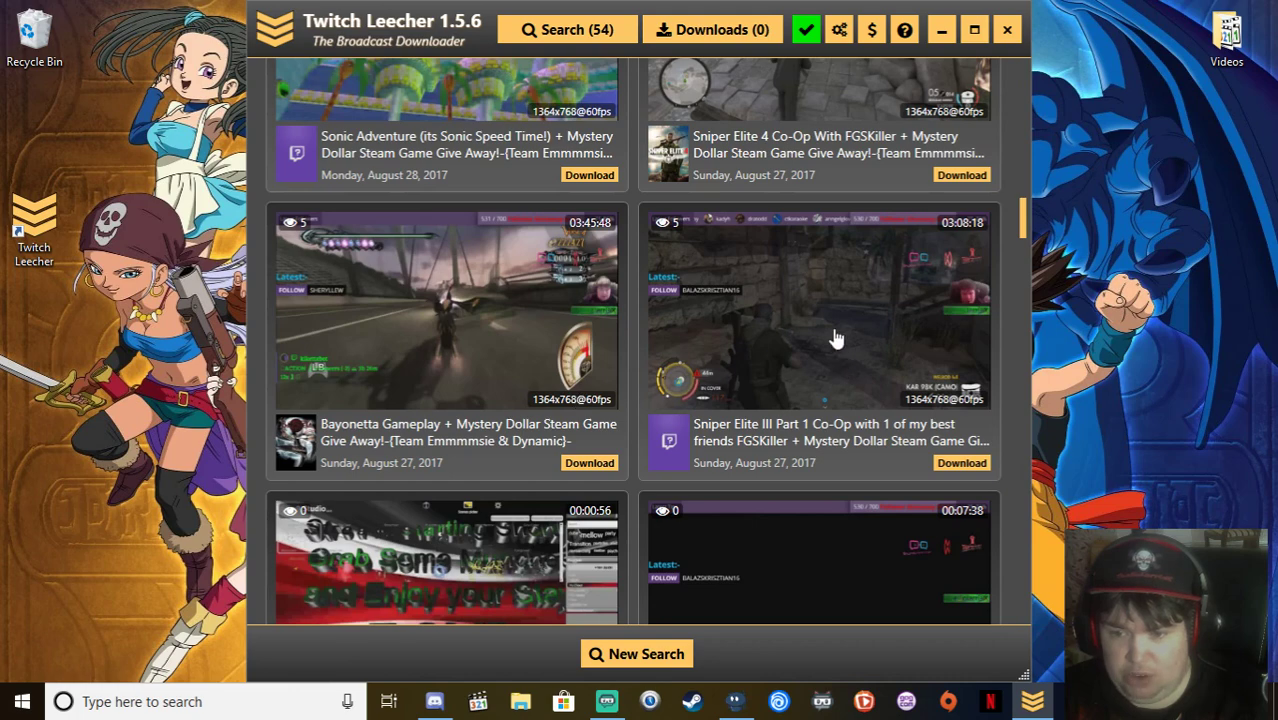
Step: View the 03:08:18 Sniper Elite III Part 1 broadcast and its channel page on Twitch, and close the browser
click(398, 355)
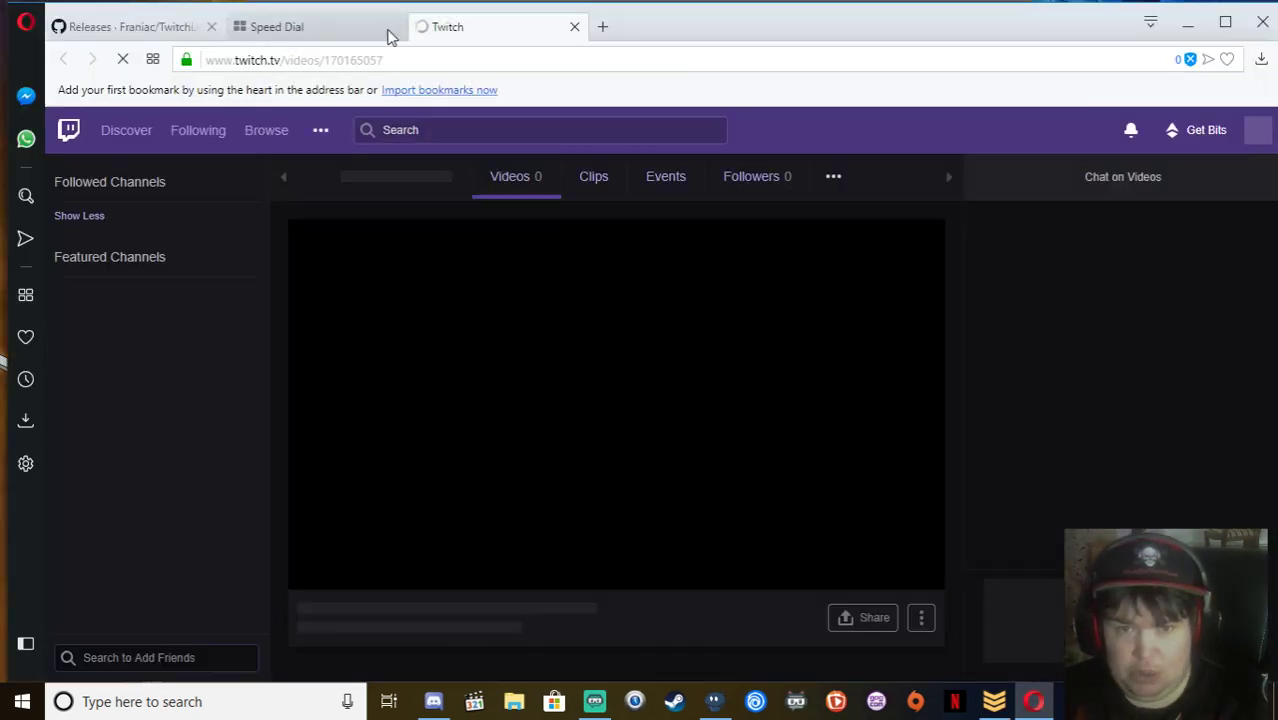
click(393, 27)
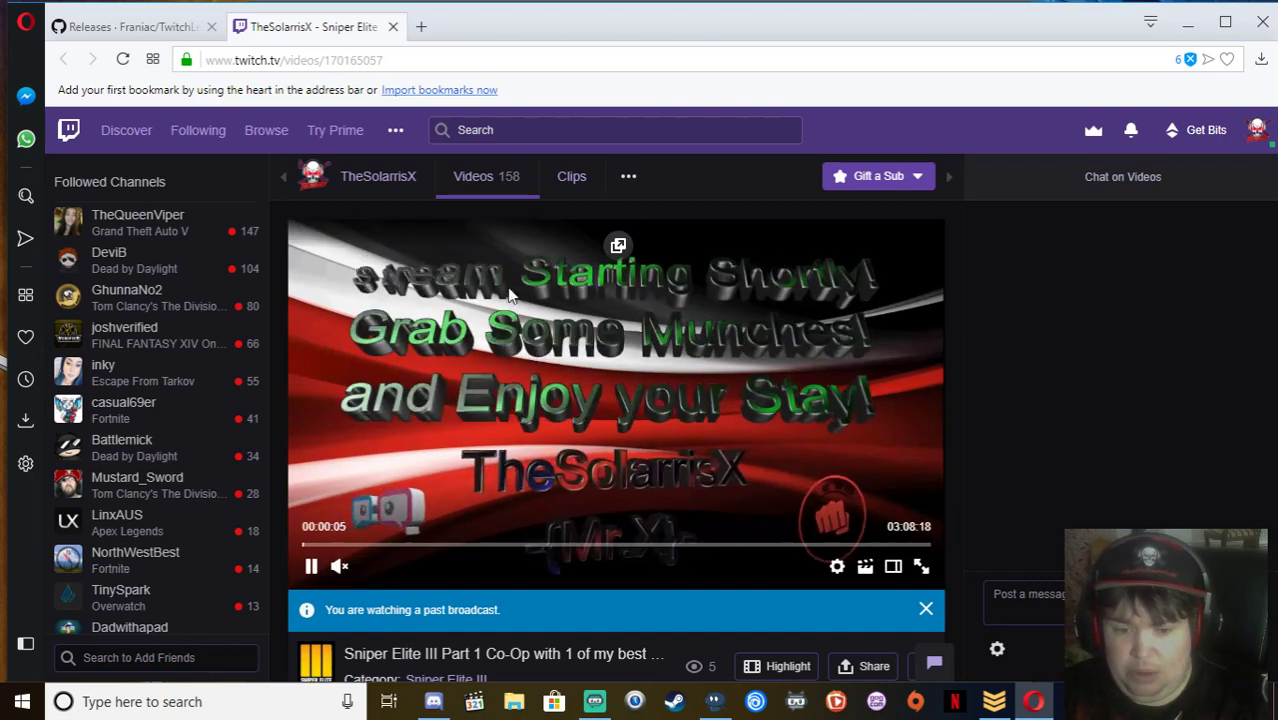
click(379, 187)
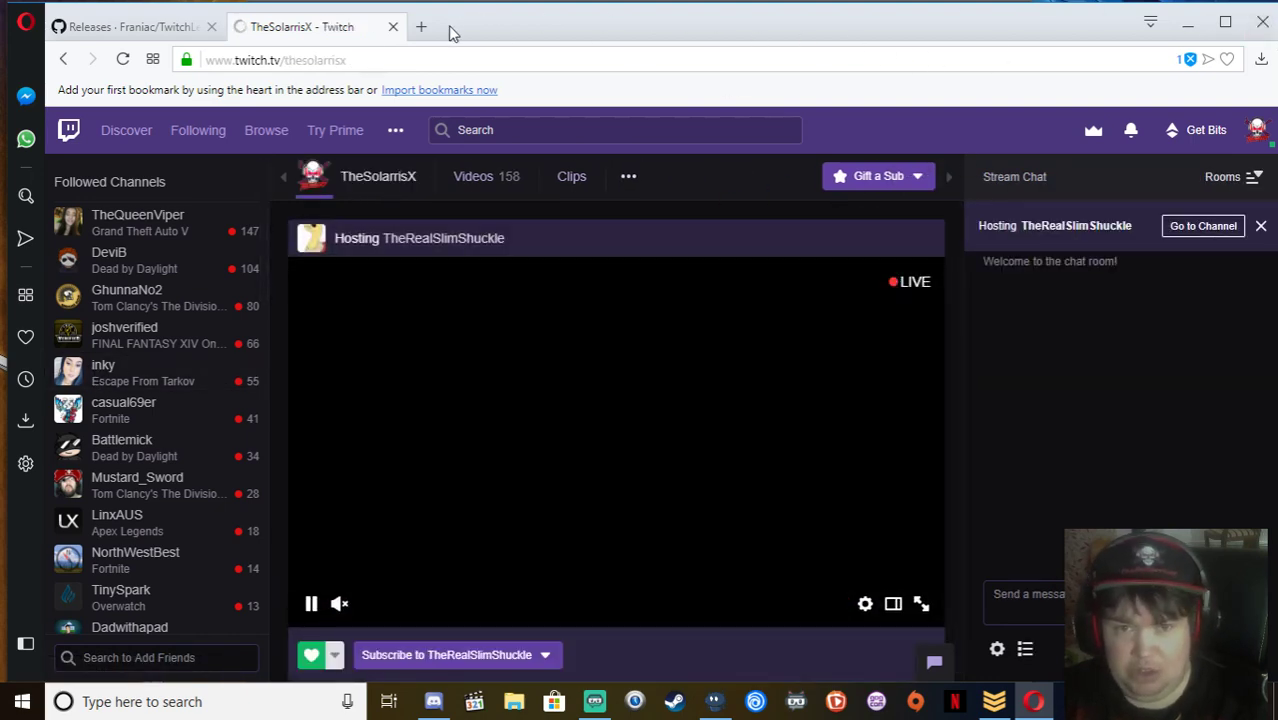
click(394, 28)
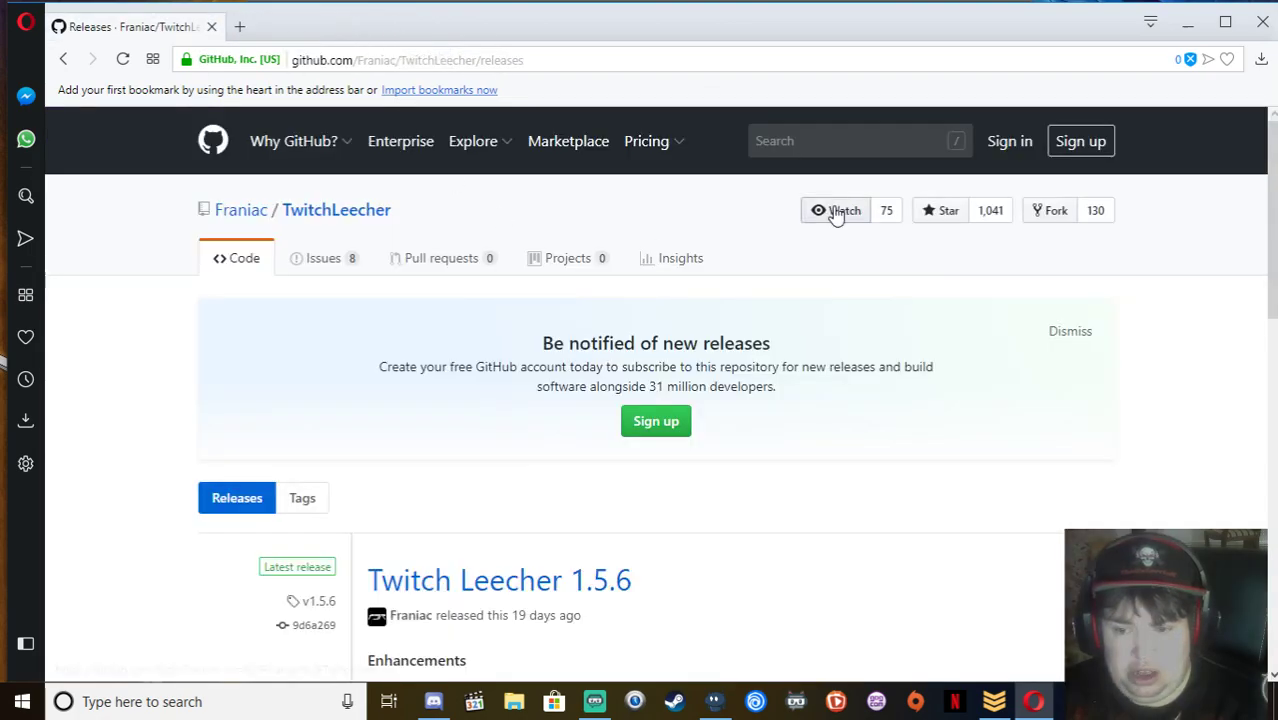
click(1250, 15)
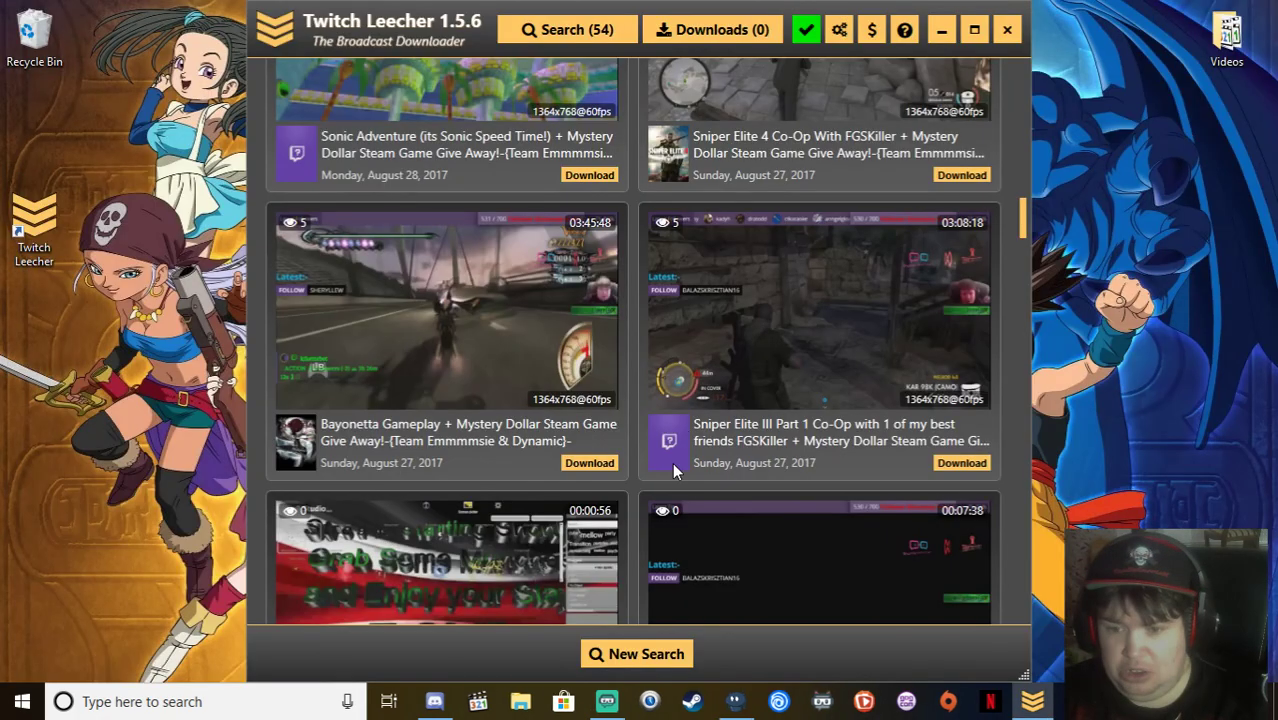
Step: Open the download settings of the 00:08:55 "Chill on Overwatch Short Stream" broadcast from April 16, 2019
scroll(672, 462, up, 5)
scroll(670, 442, up, 3)
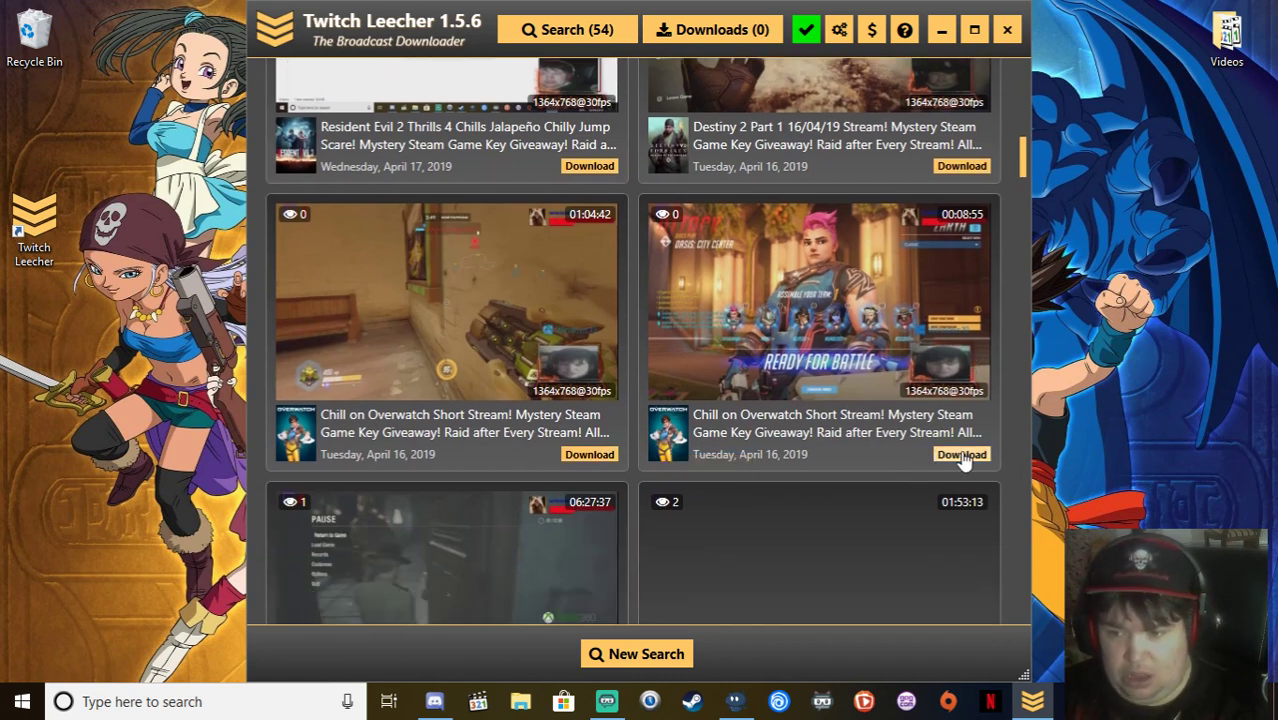
click(608, 700)
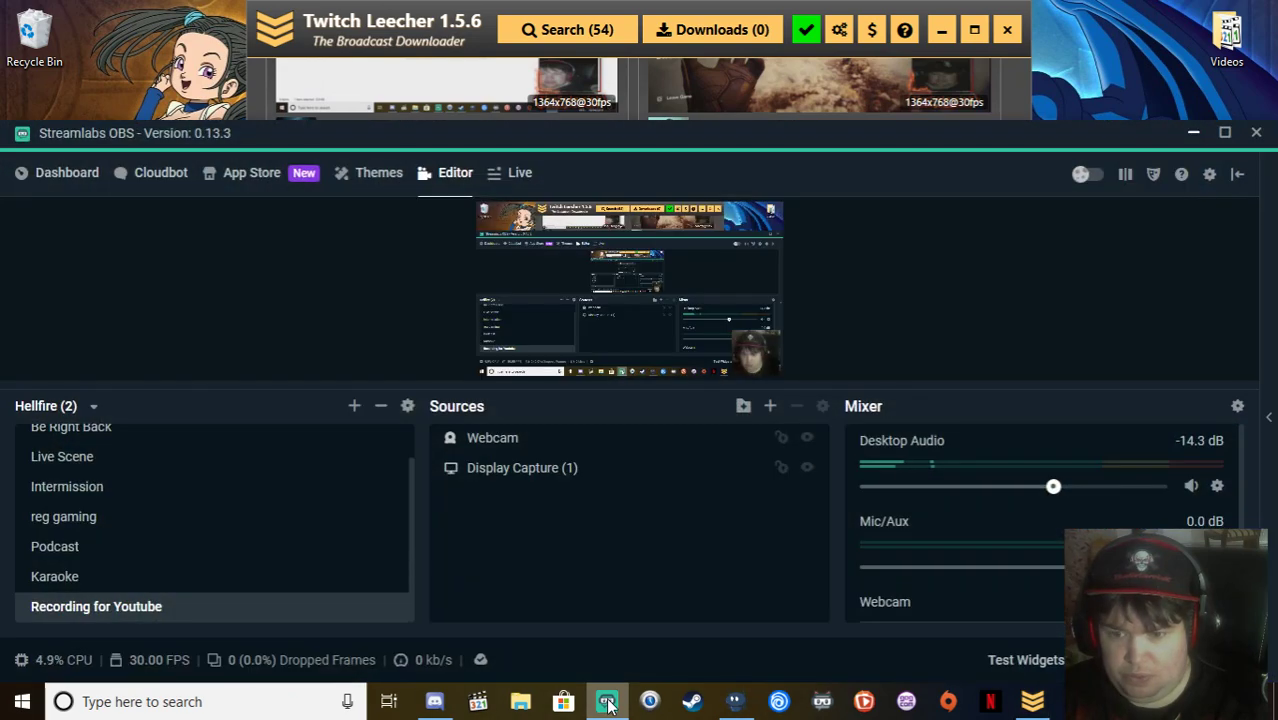
click(608, 700)
click(962, 455)
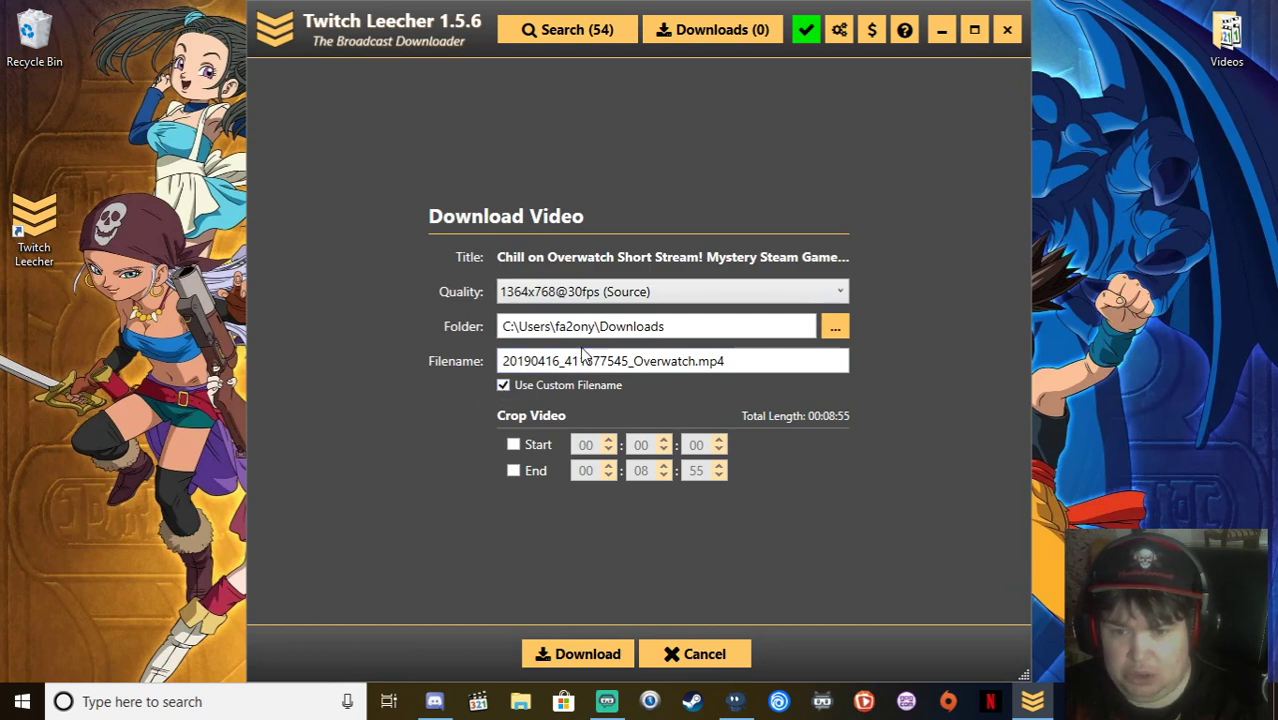
Step: Enter Overwatch Short Stream.mp4 as the custom filename of the download
drag(636, 365, 374, 386)
key(BackSpace)
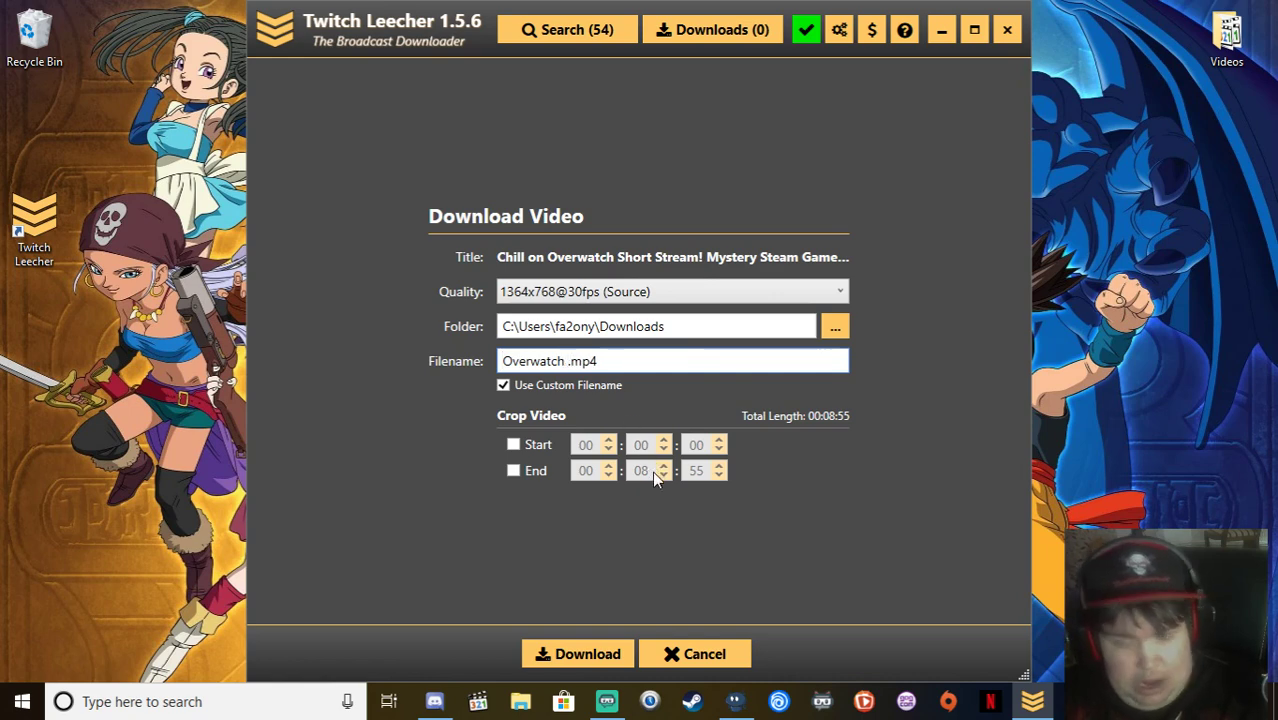
text(Sho)
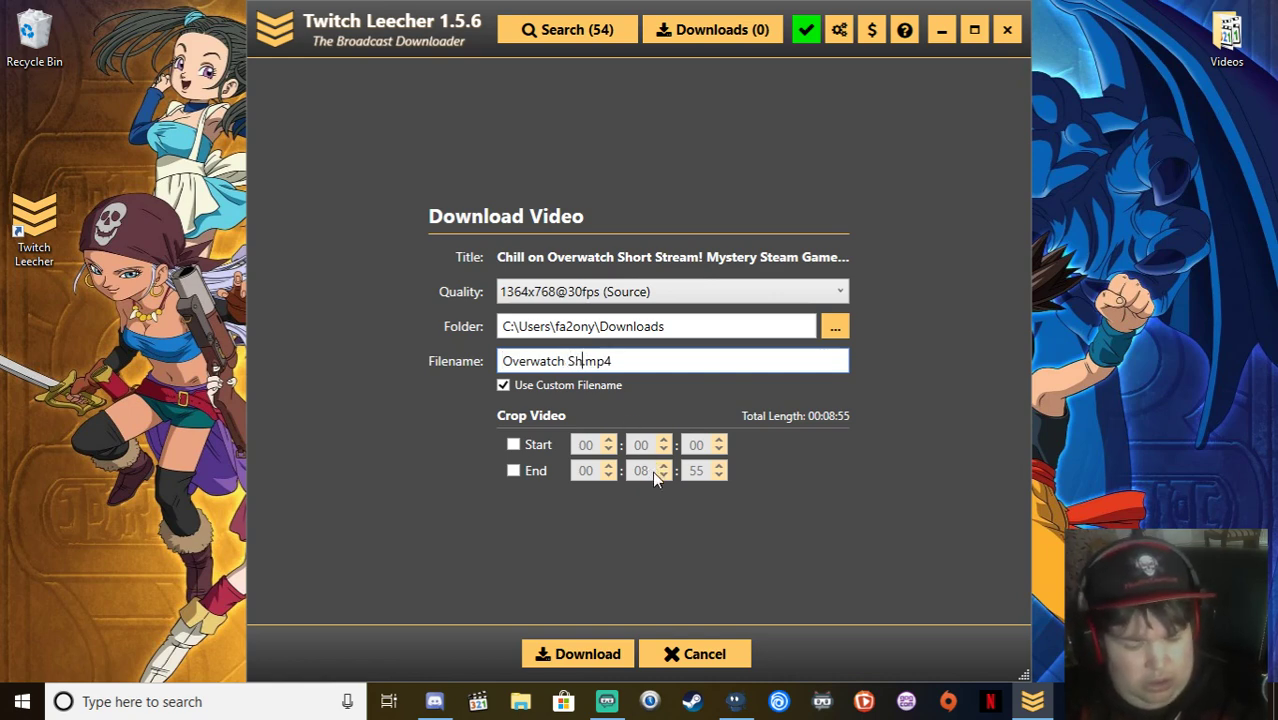
text(rt S)
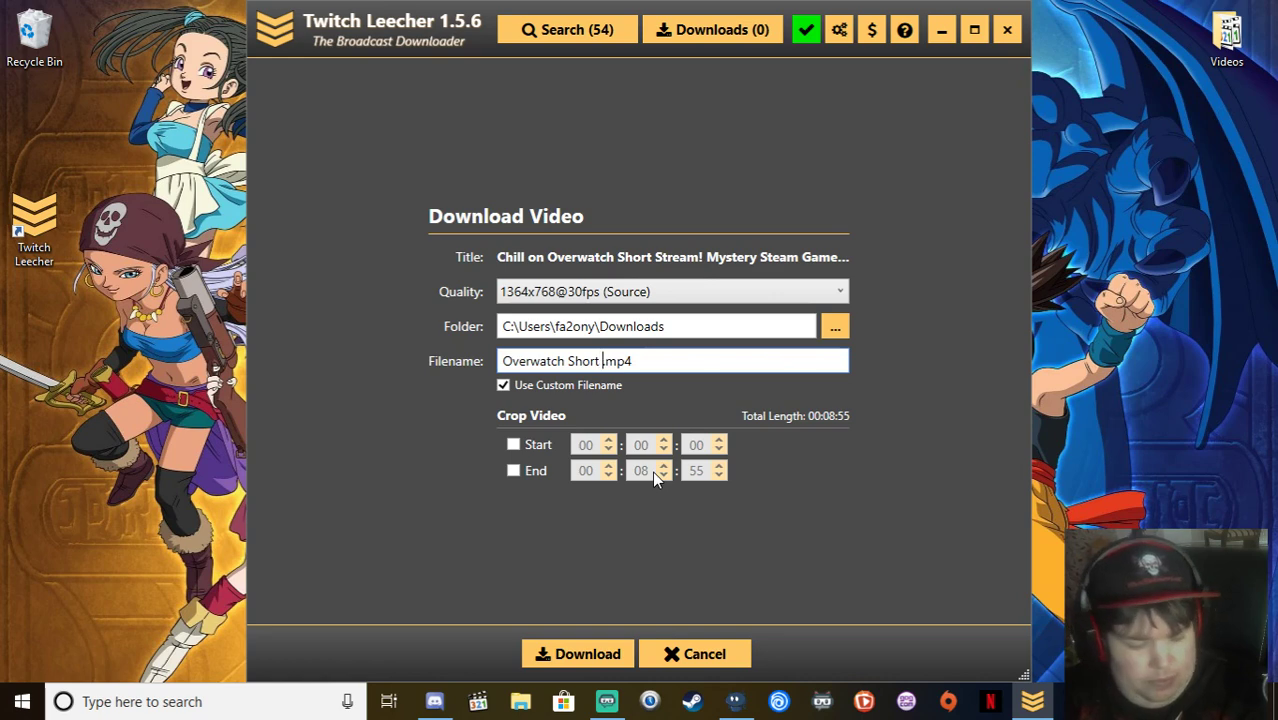
text(tream)
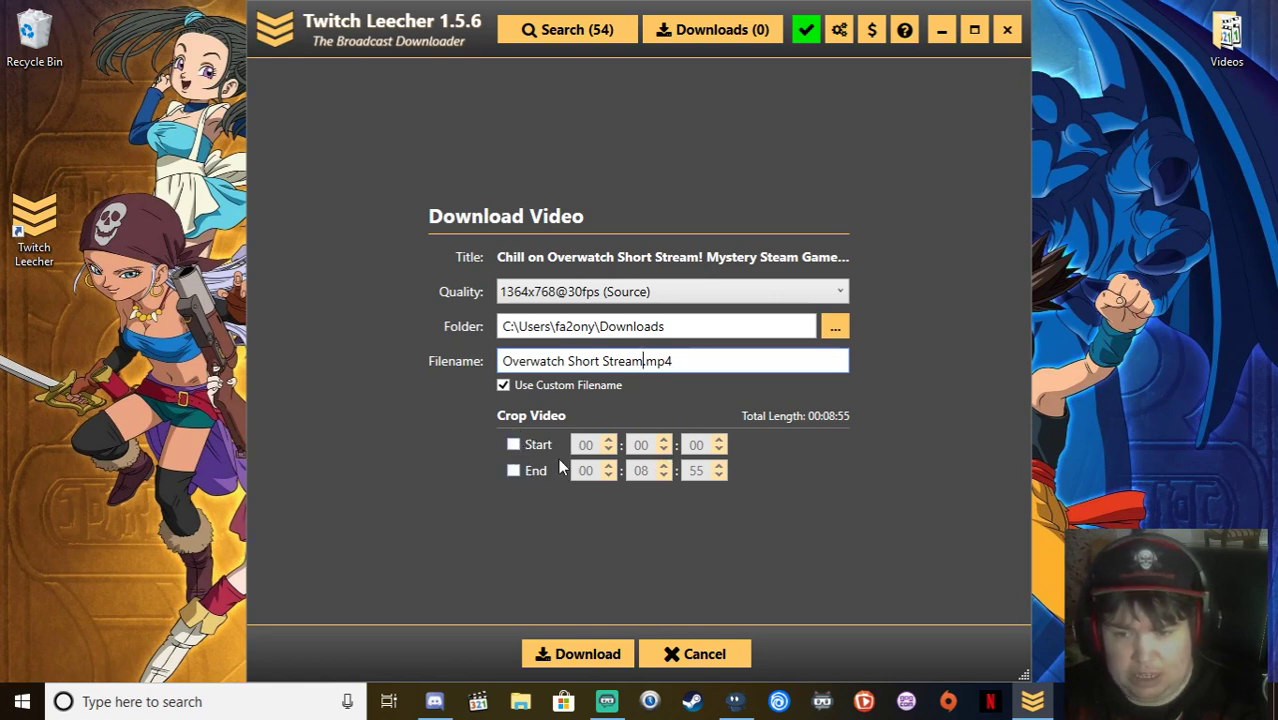
Step: Try out the video crop with a start time of 06:00:00 and an end time, and turn both off
click(516, 455)
click(516, 455)
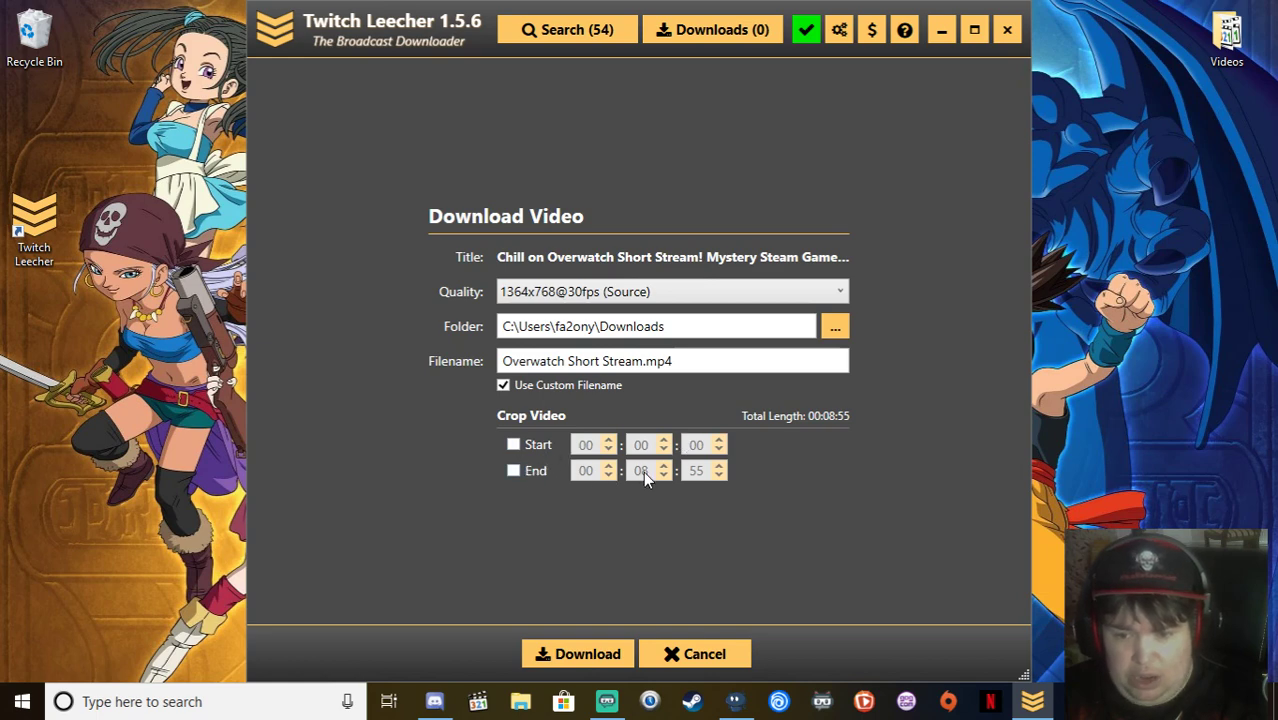
click(513, 445)
click(514, 447)
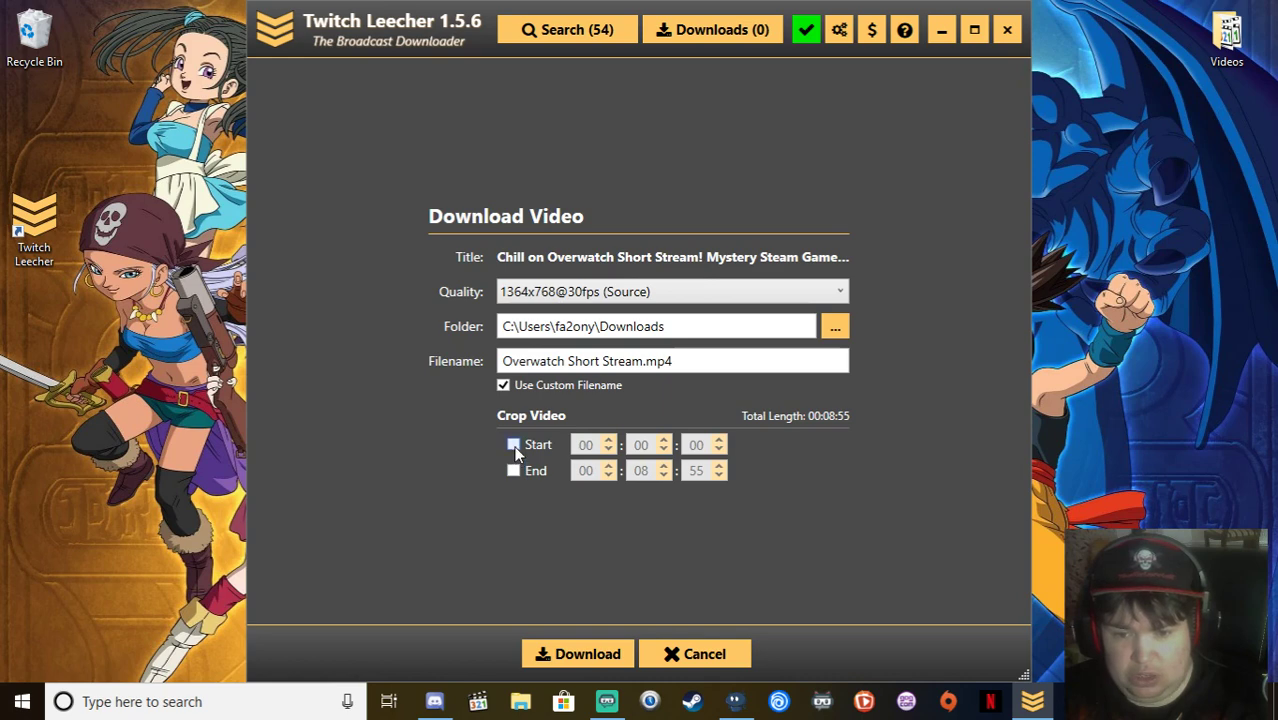
click(513, 445)
click(609, 441)
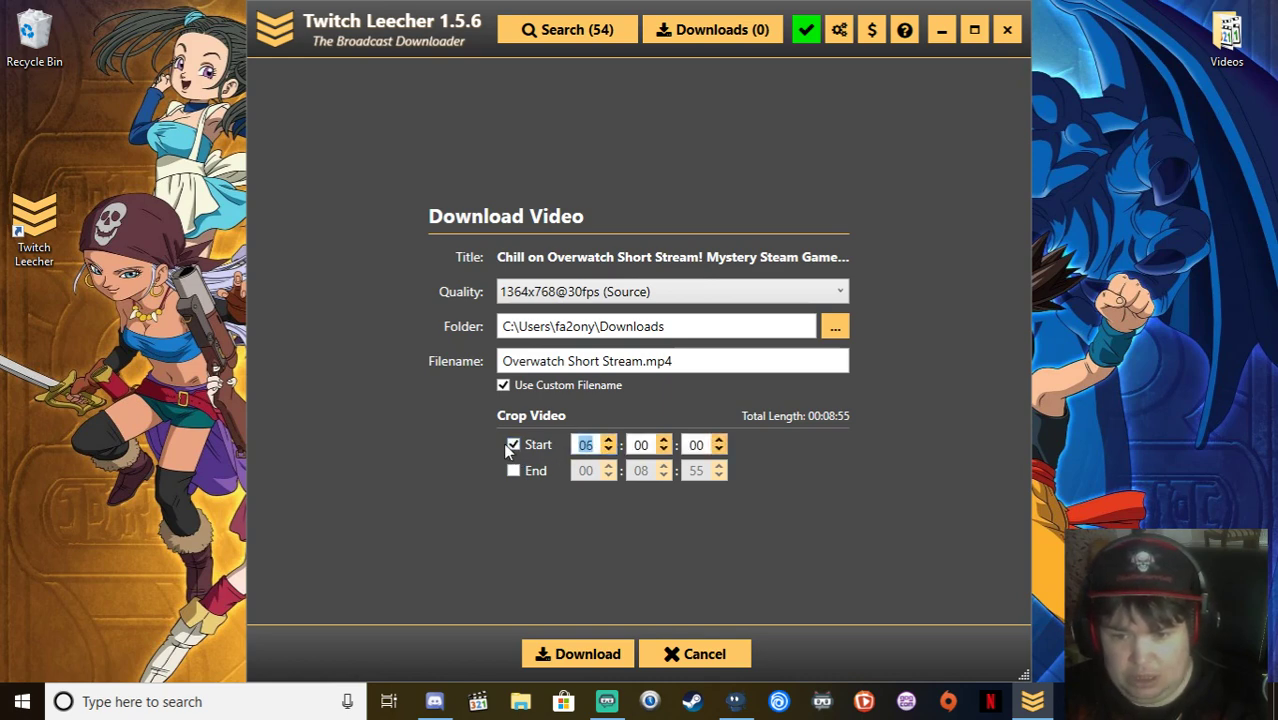
click(513, 471)
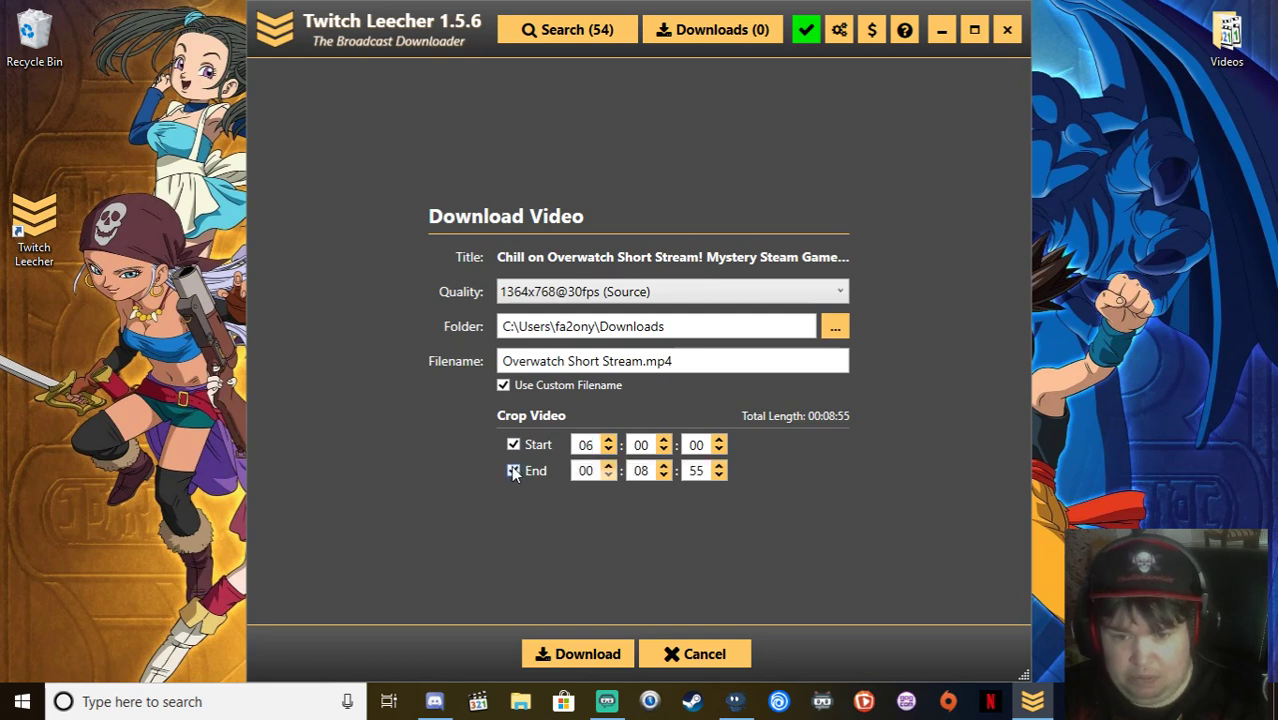
click(514, 471)
click(513, 446)
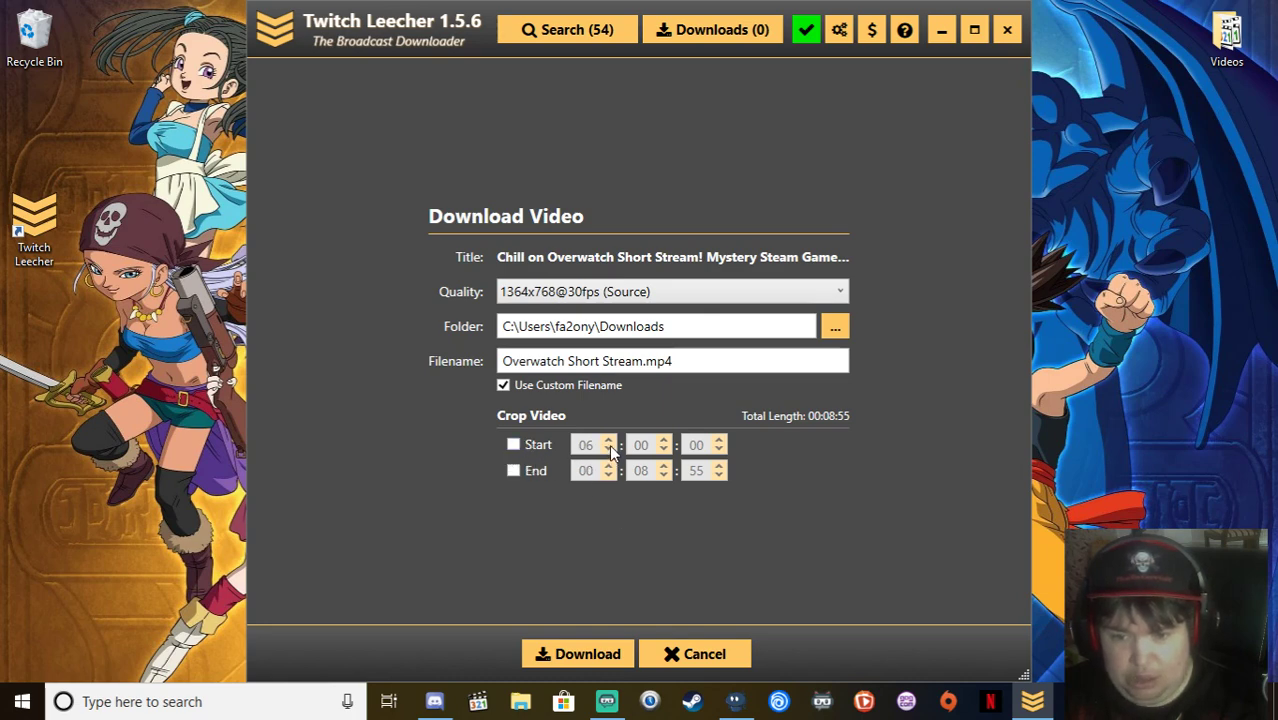
Step: Reset the hours of the crop start to 00 and leave the start crop disabled
click(514, 444)
click(609, 450)
click(609, 450)
click(609, 450)
click(609, 450)
click(609, 450)
click(609, 450)
click(511, 446)
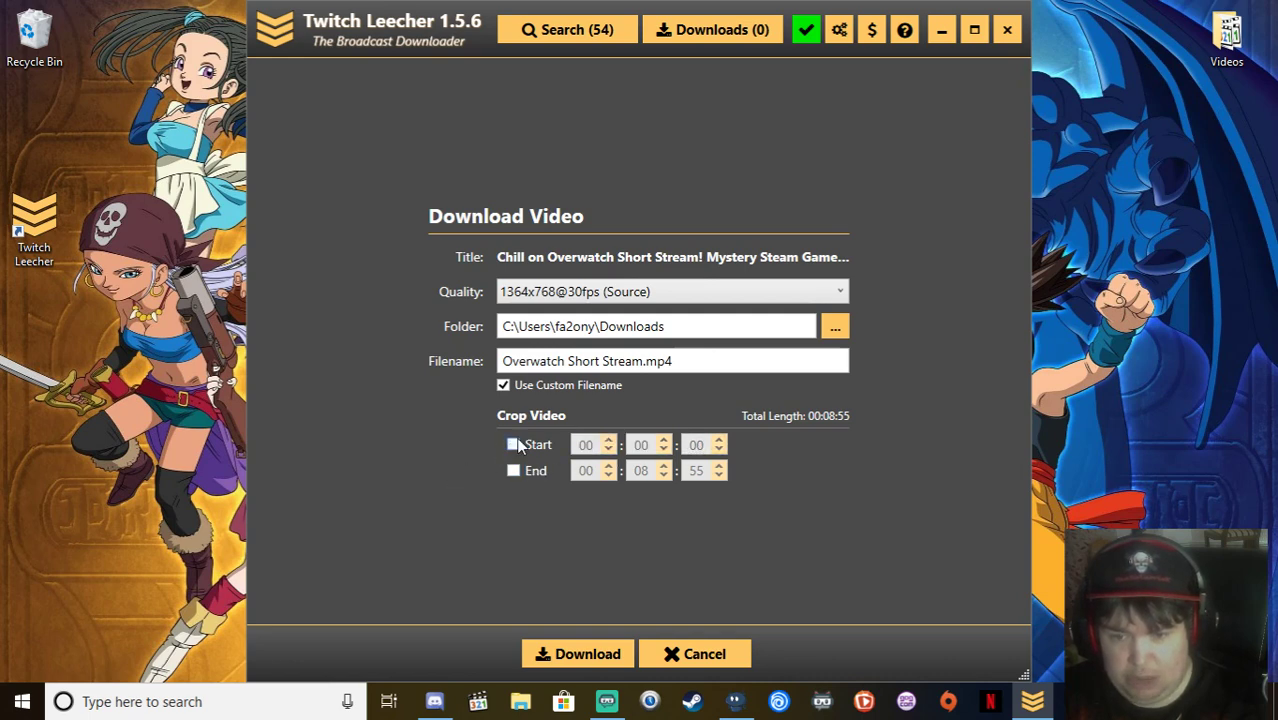
Step: Try to change the download folder to the Desktop in the preferences and check it in the Overwatch broadcast's download settings
click(837, 38)
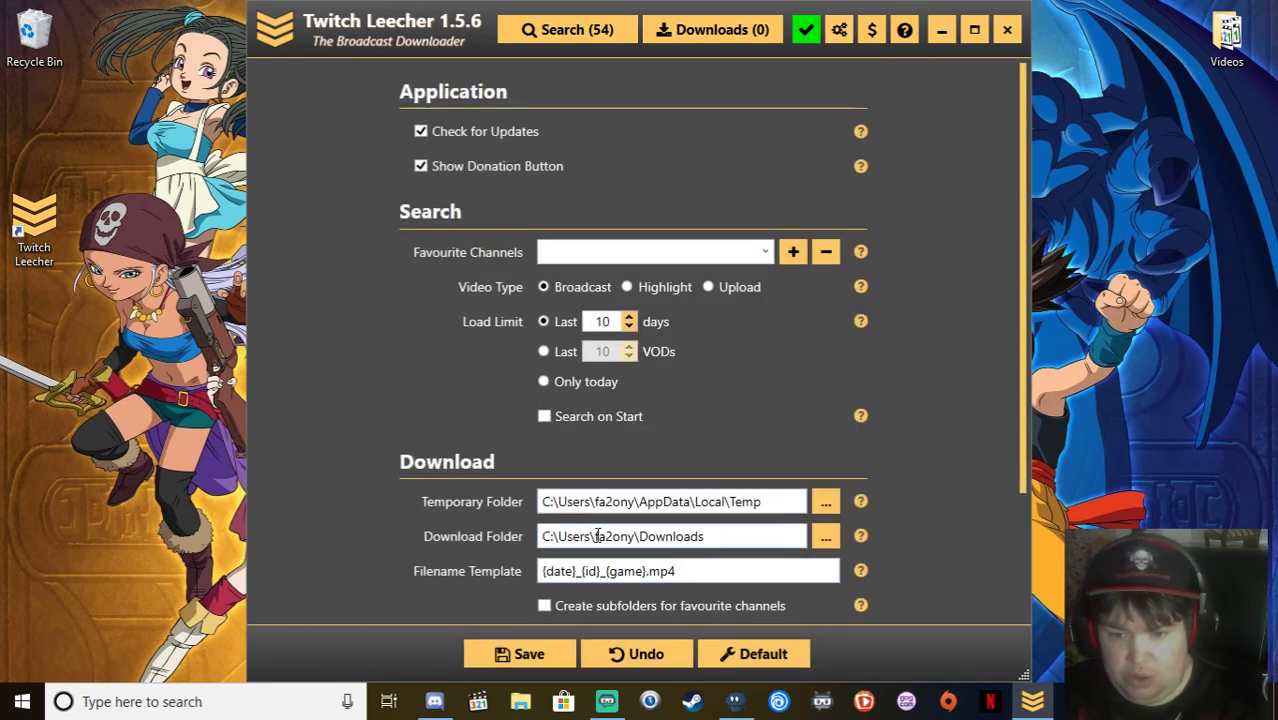
click(825, 536)
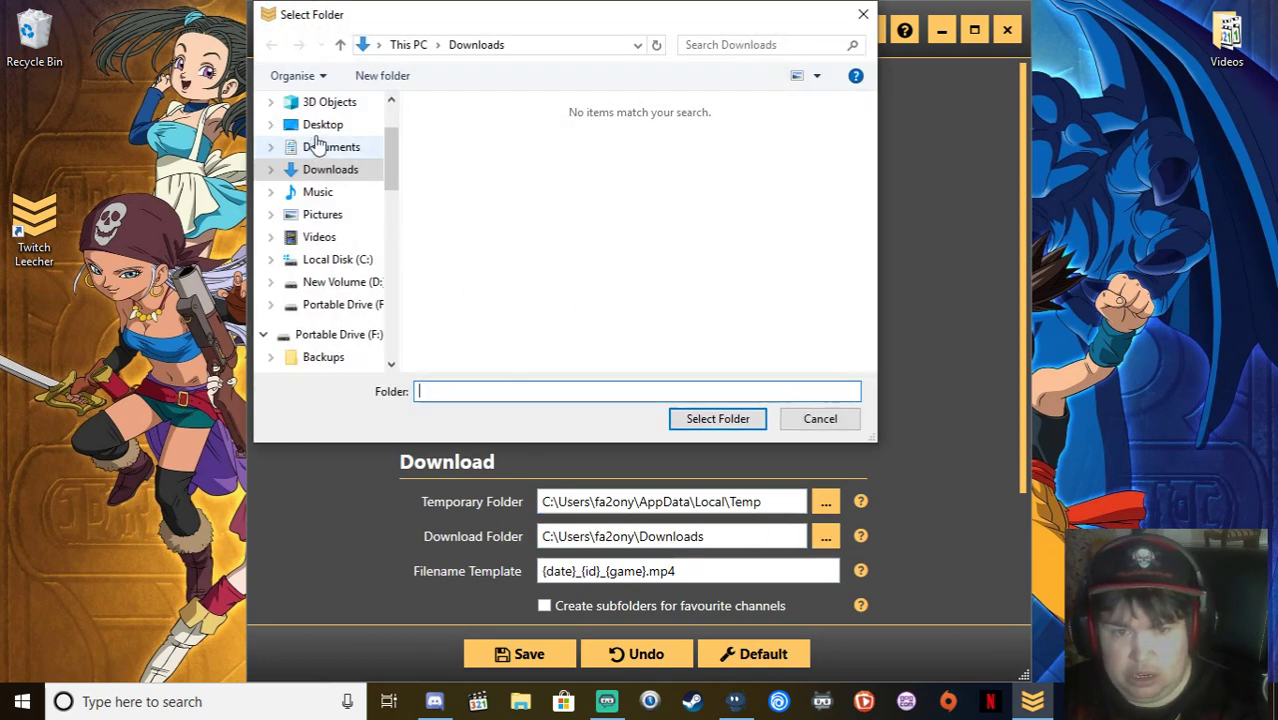
click(321, 126)
click(712, 420)
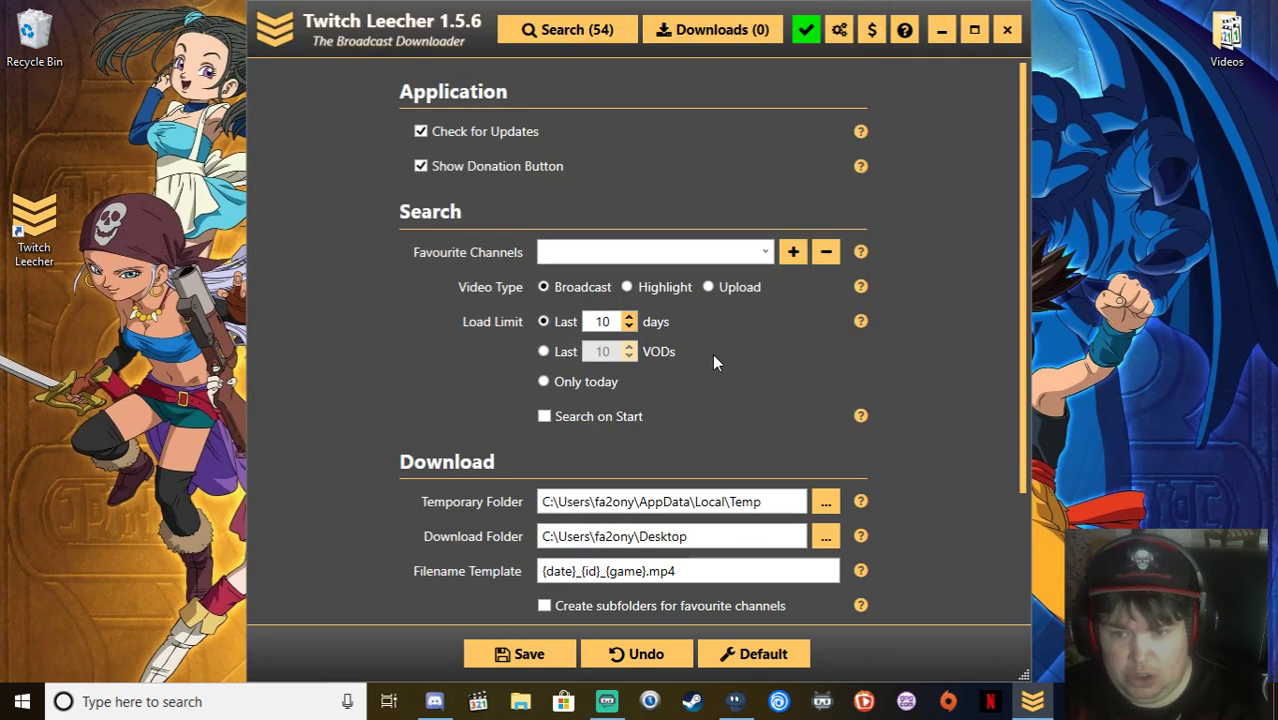
click(567, 29)
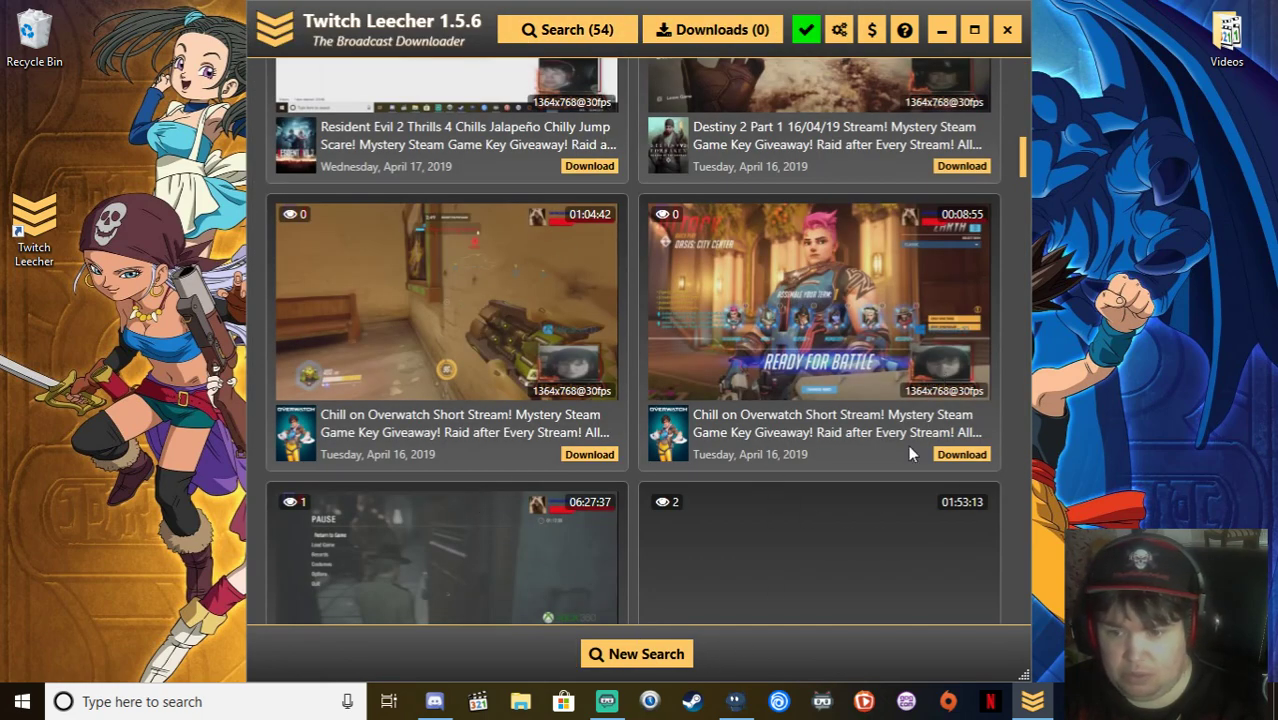
click(961, 455)
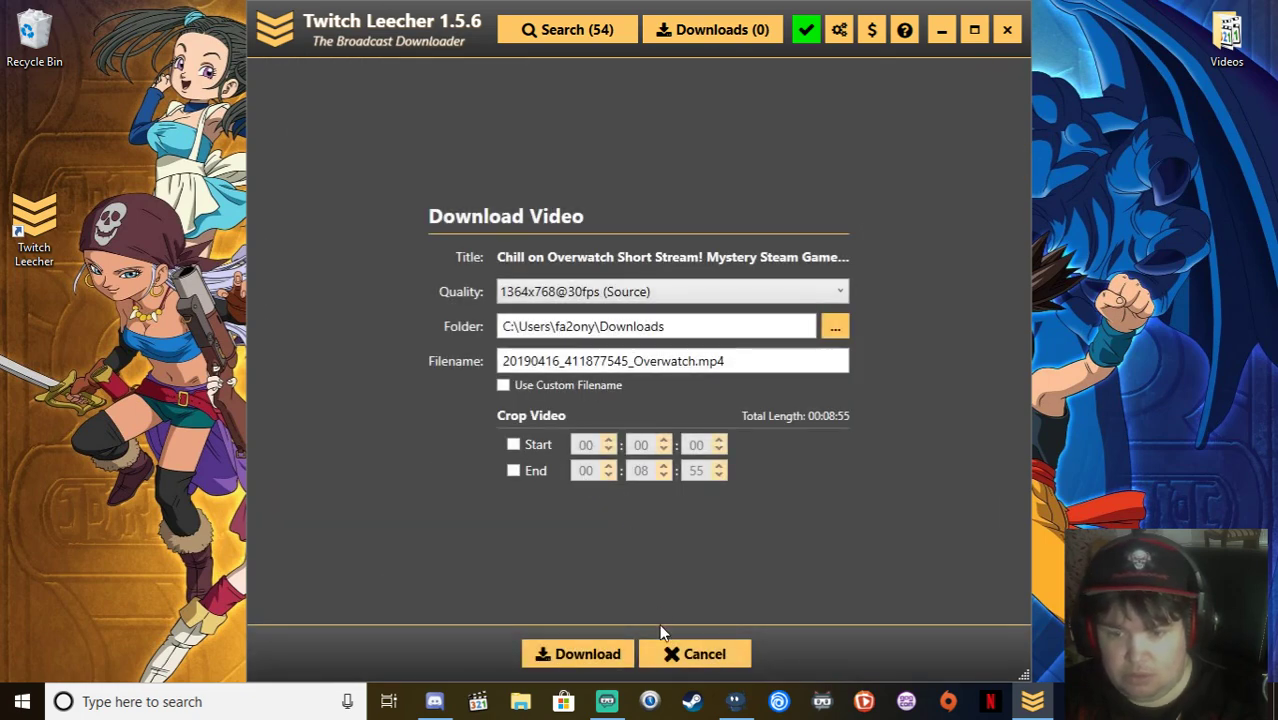
Step: Set the download folder to the Desktop in the preferences and save them
click(839, 29)
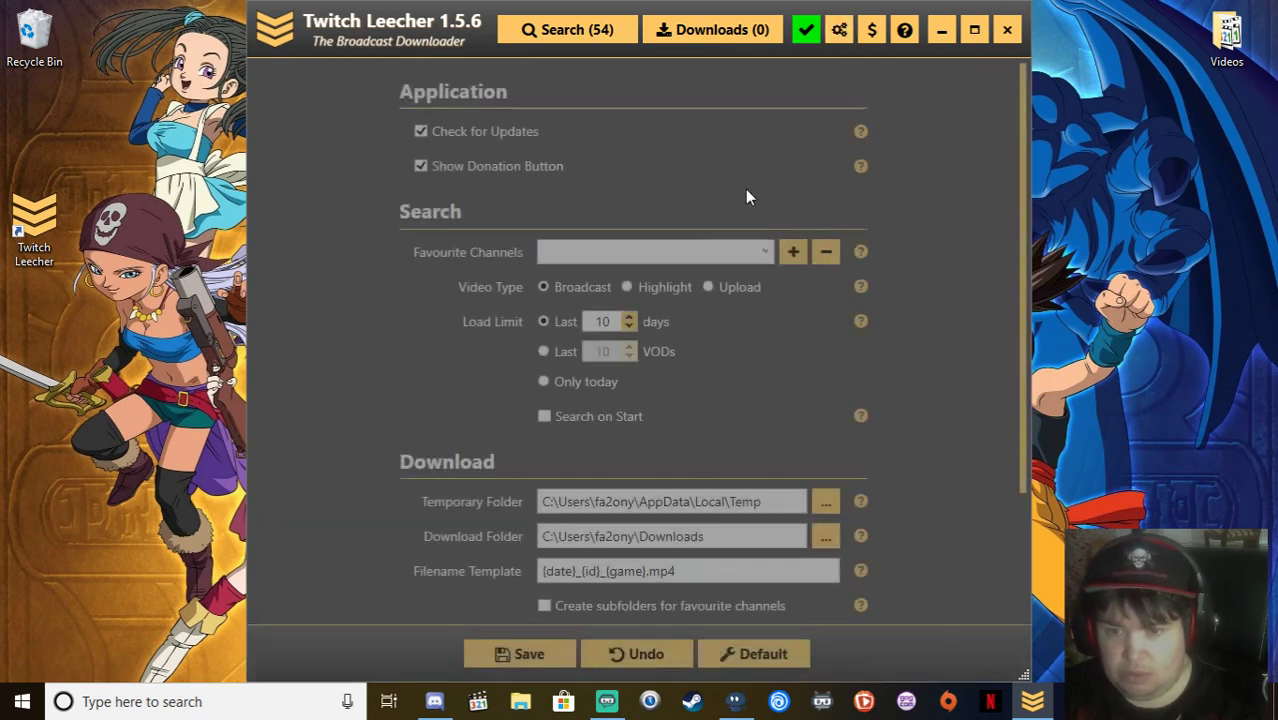
click(824, 537)
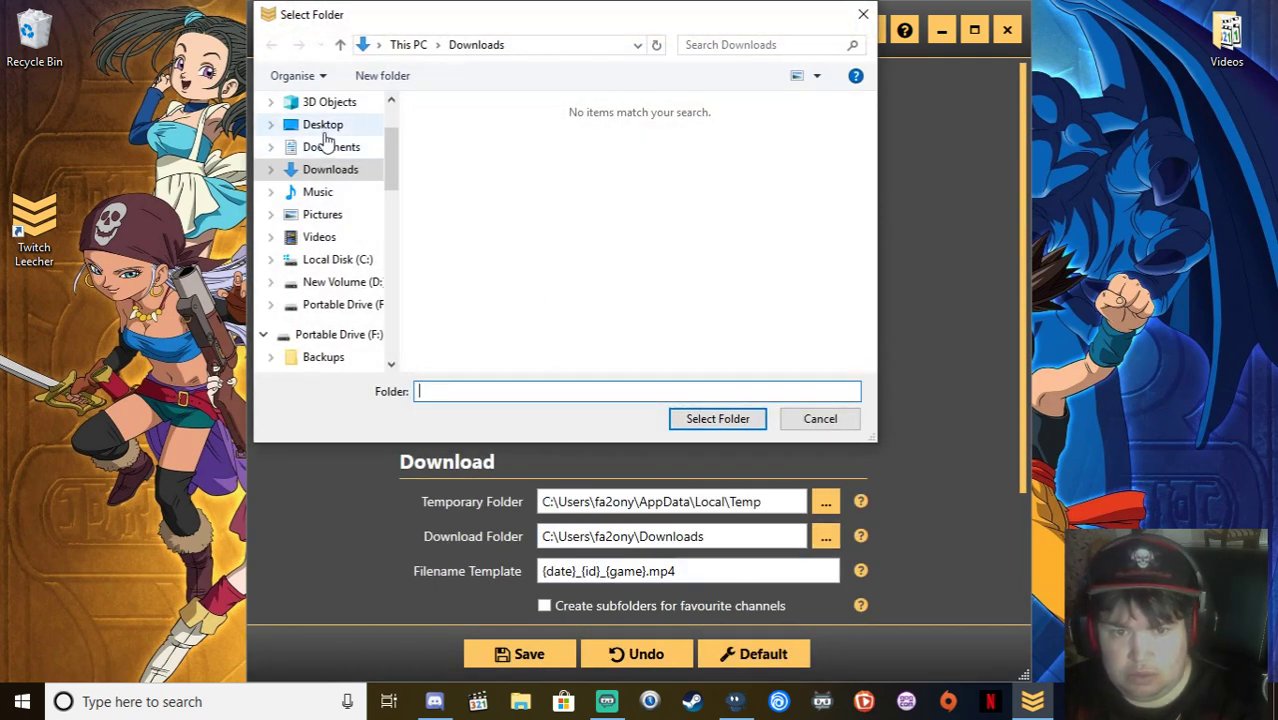
click(322, 124)
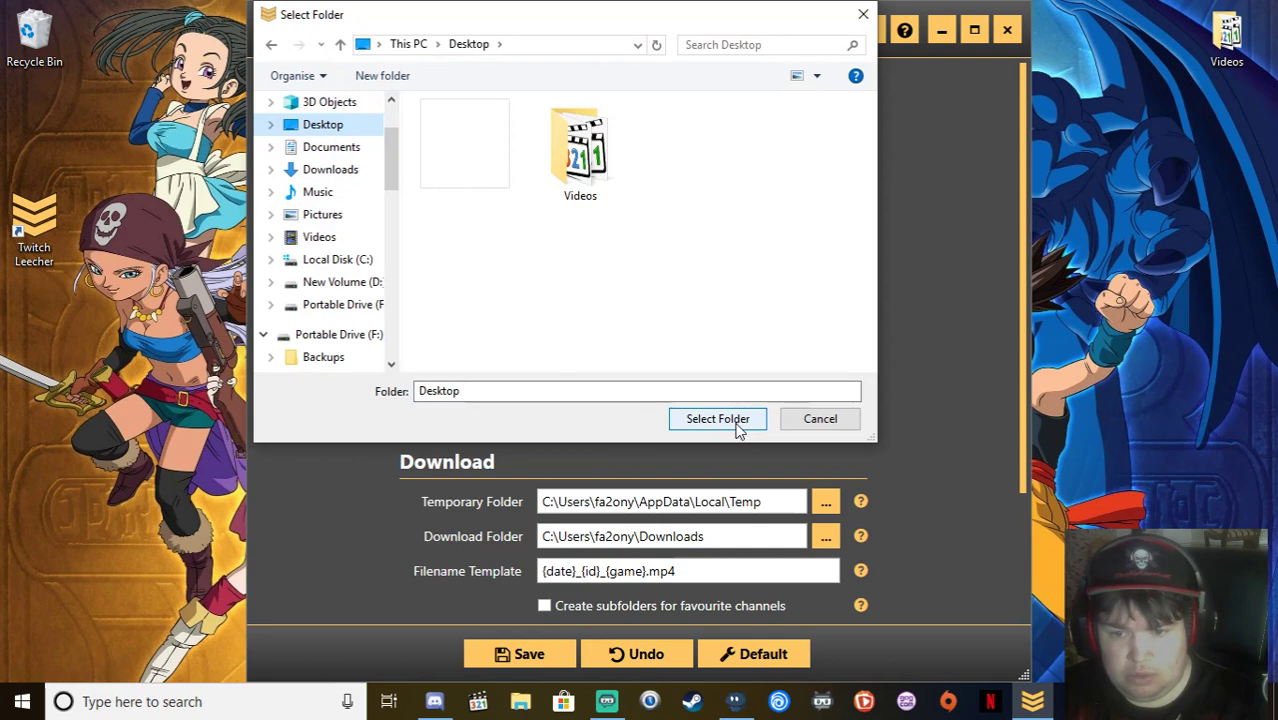
click(717, 419)
click(510, 653)
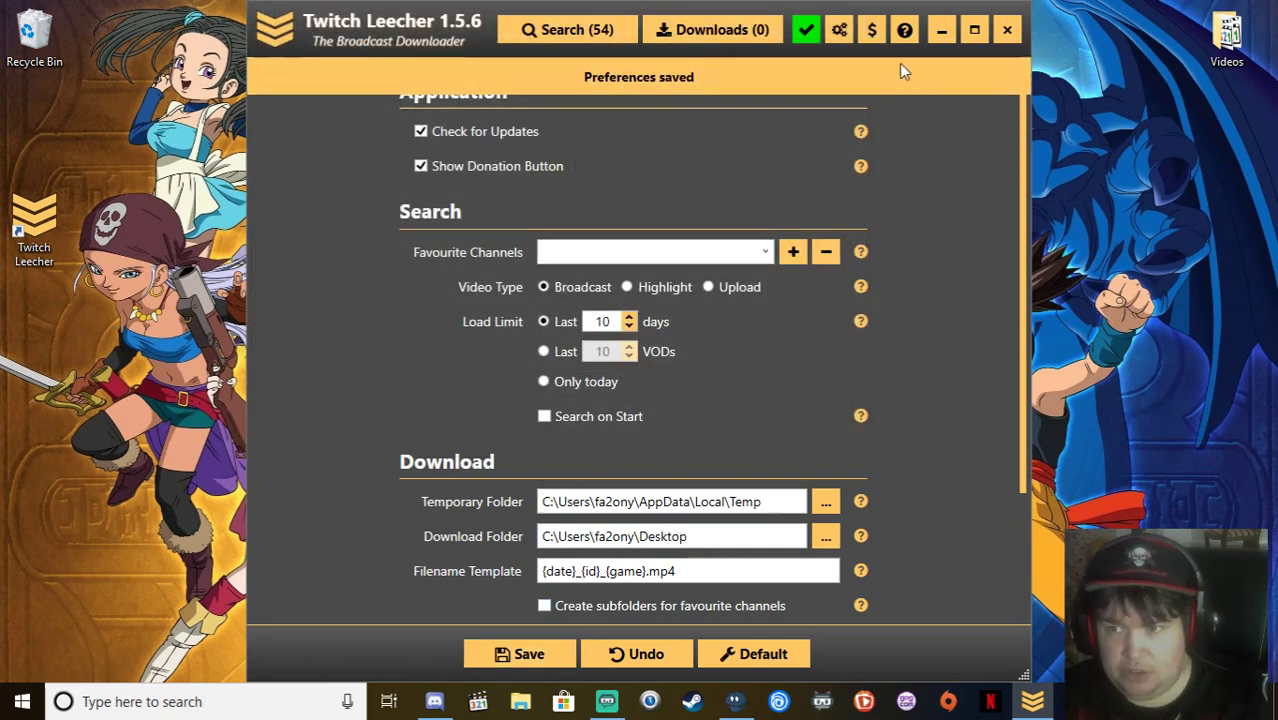
Step: Reopen the 00:08:55 Overwatch broadcast's download settings and set a custom filename of Overwatch Short Stream.mp4
click(553, 36)
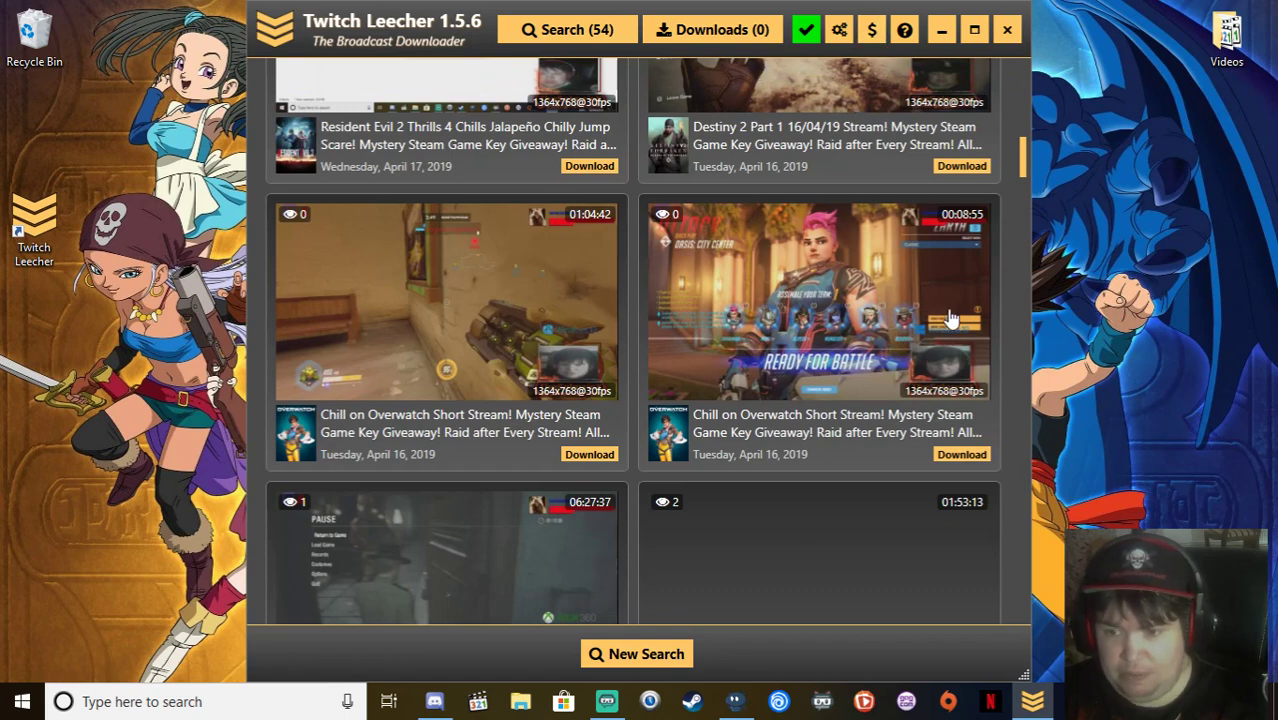
click(955, 455)
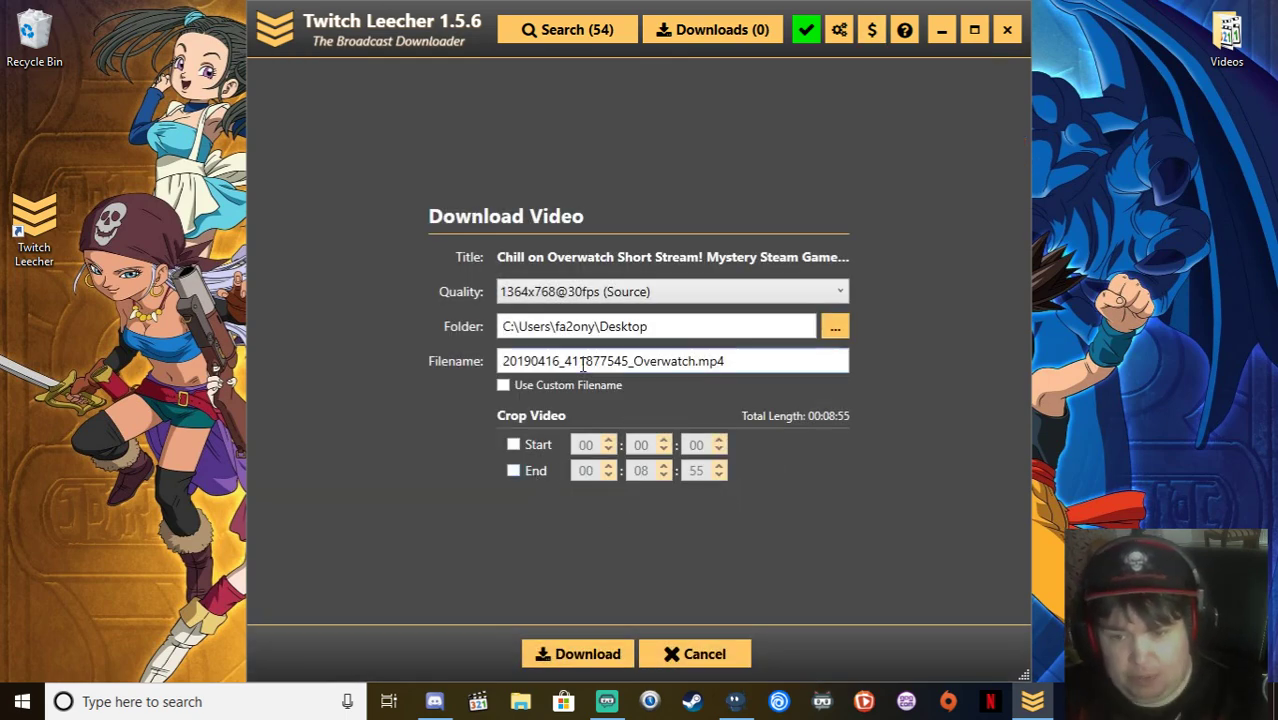
click(503, 386)
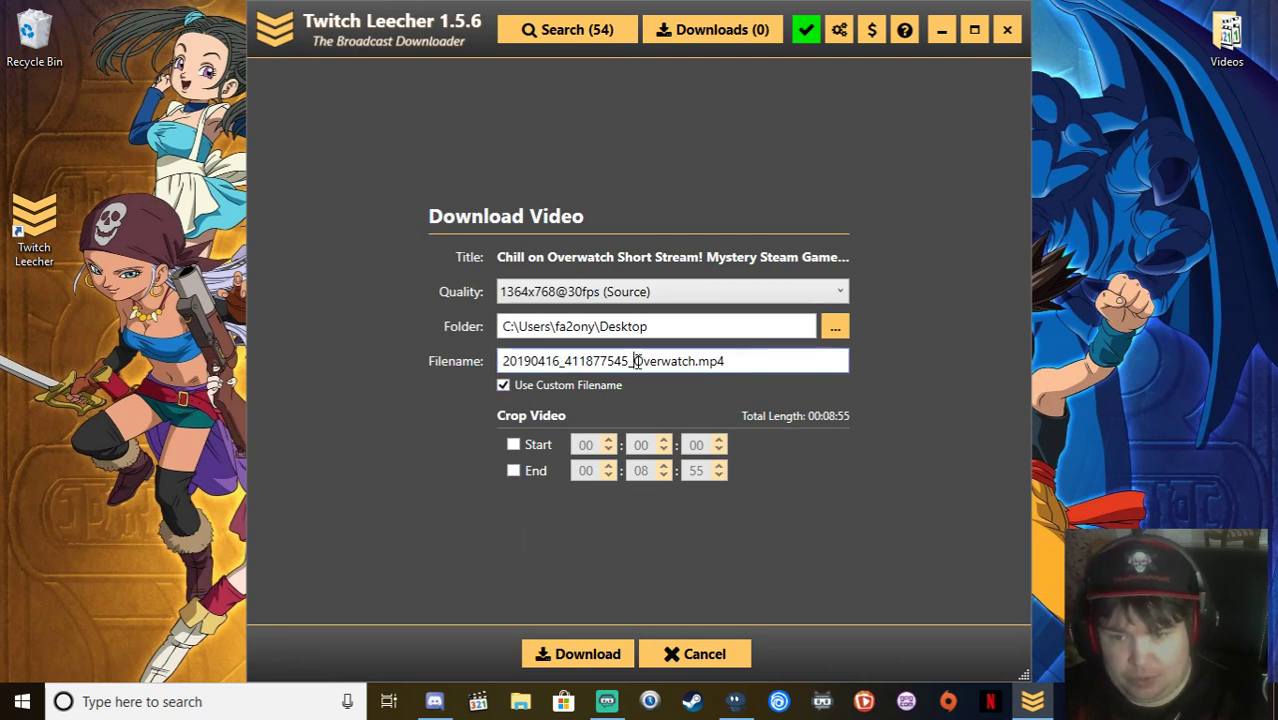
drag(633, 361, 342, 375)
key(BackSpace)
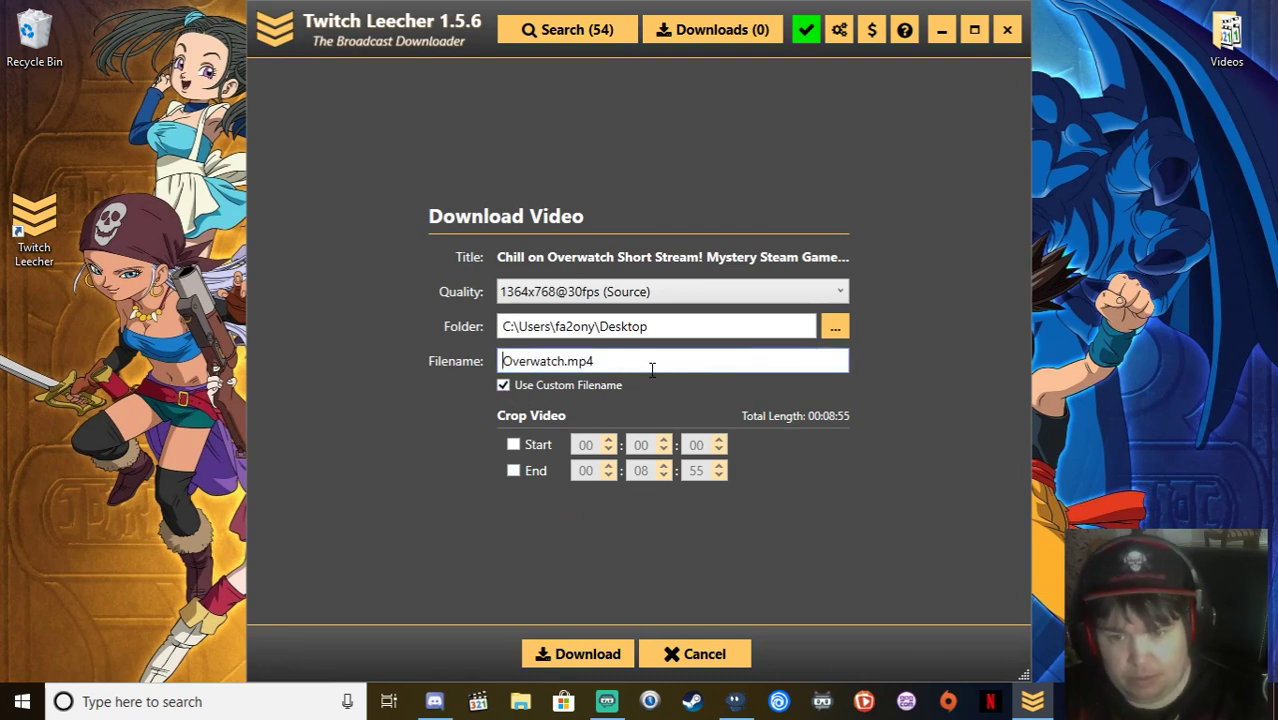
click(565, 361)
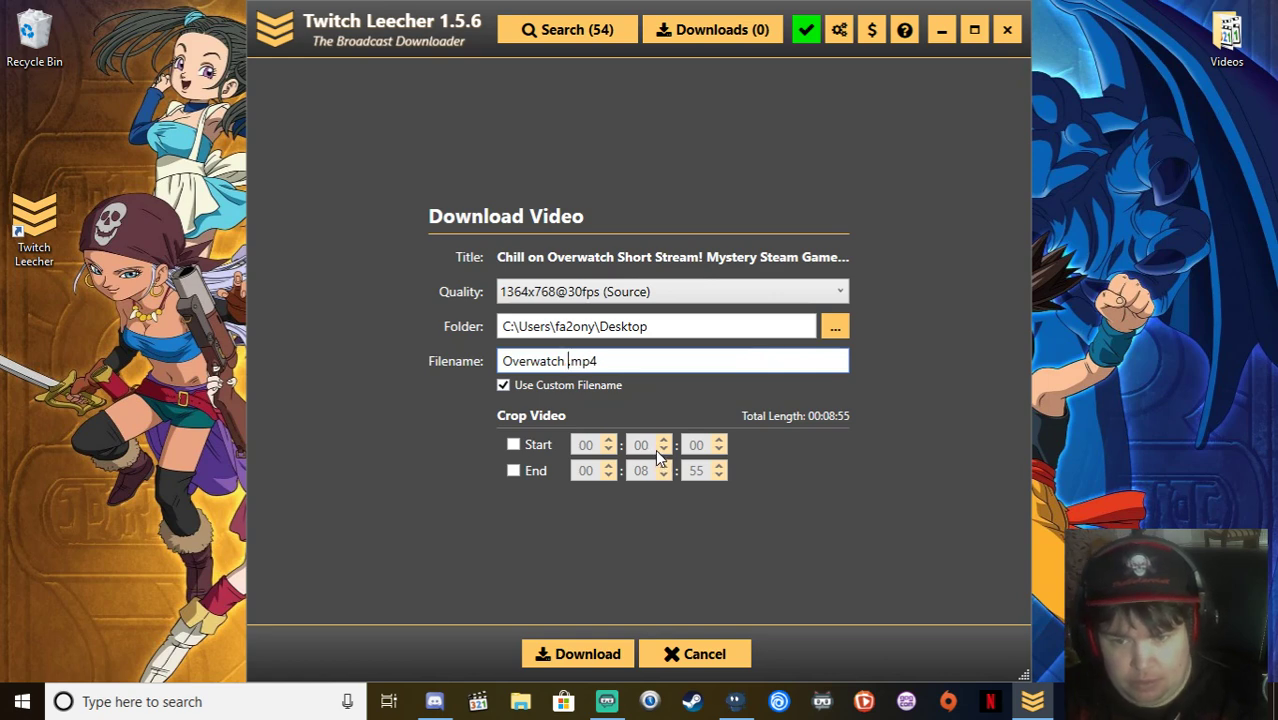
text(Short)
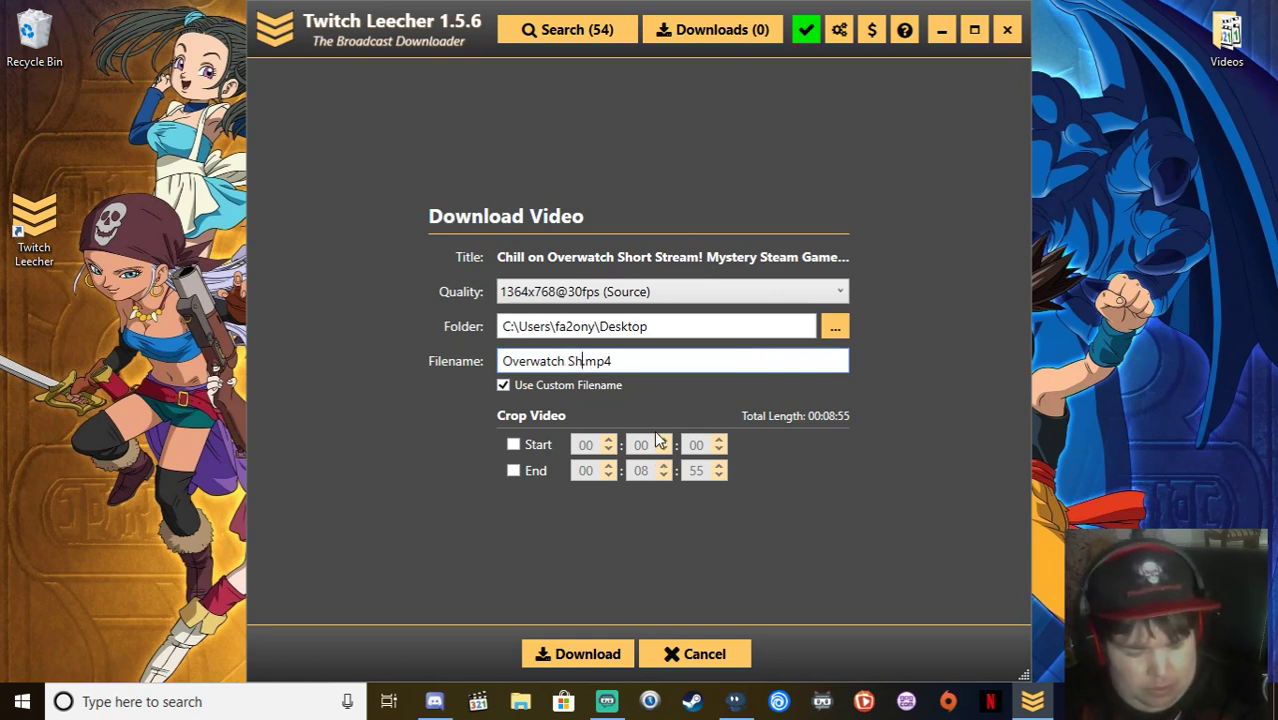
text( St)
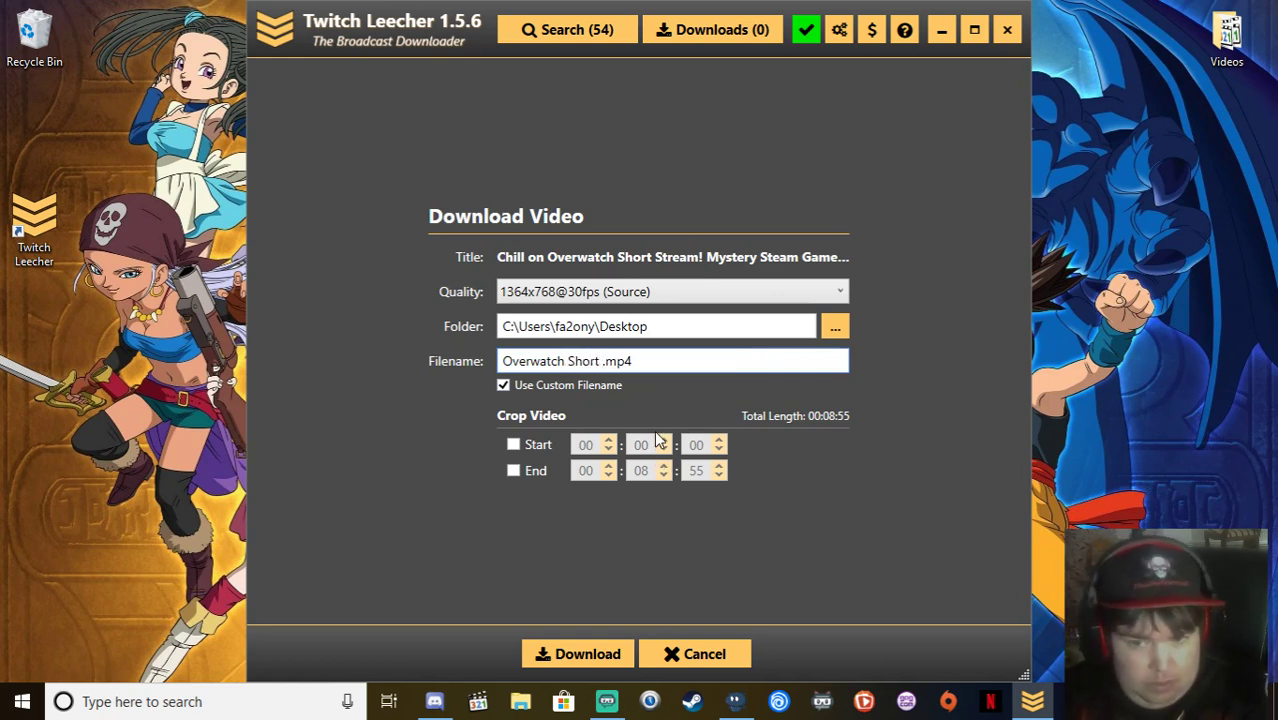
text(ream)
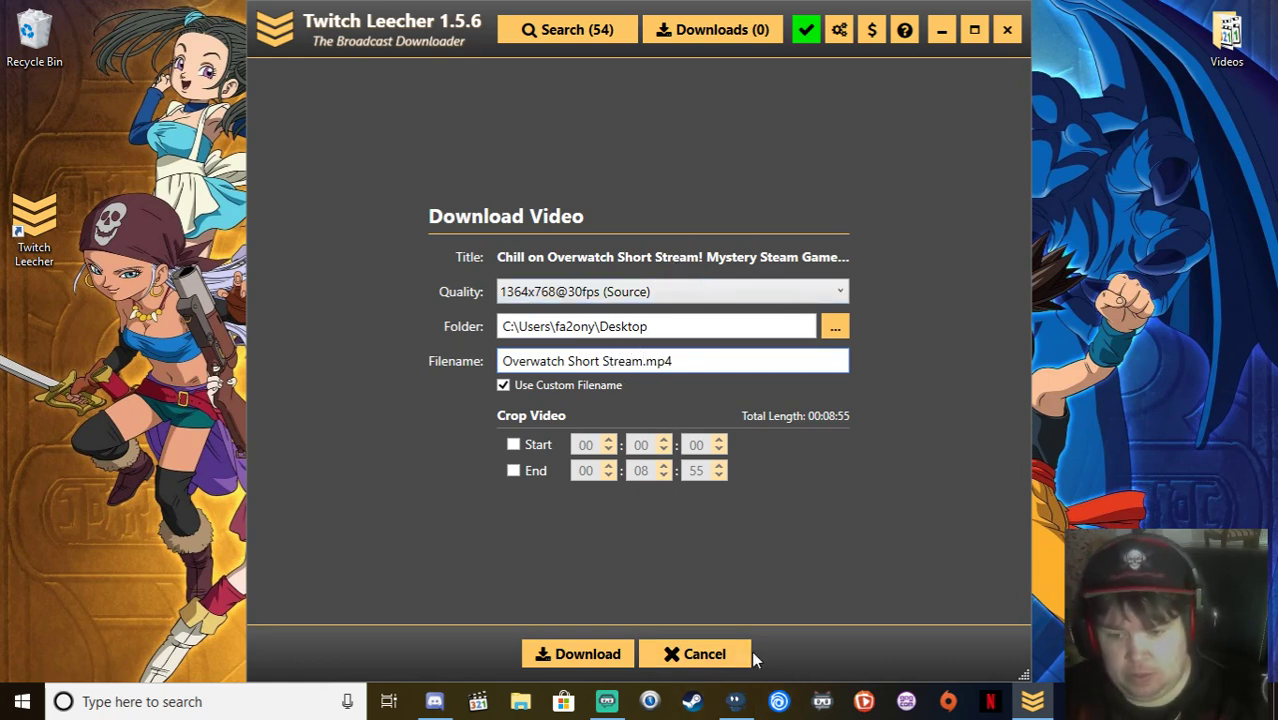
Step: Start the download of the Overwatch broadcast and follow its progress in the list of downloads
click(574, 652)
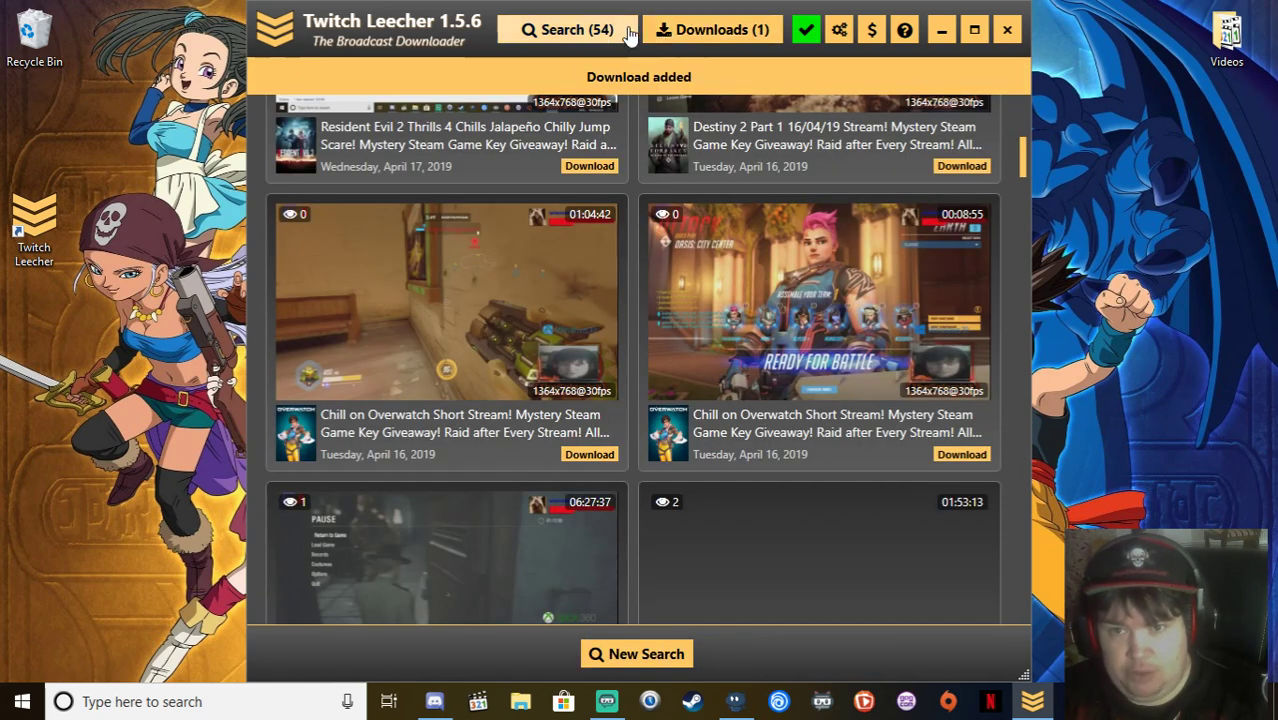
click(706, 30)
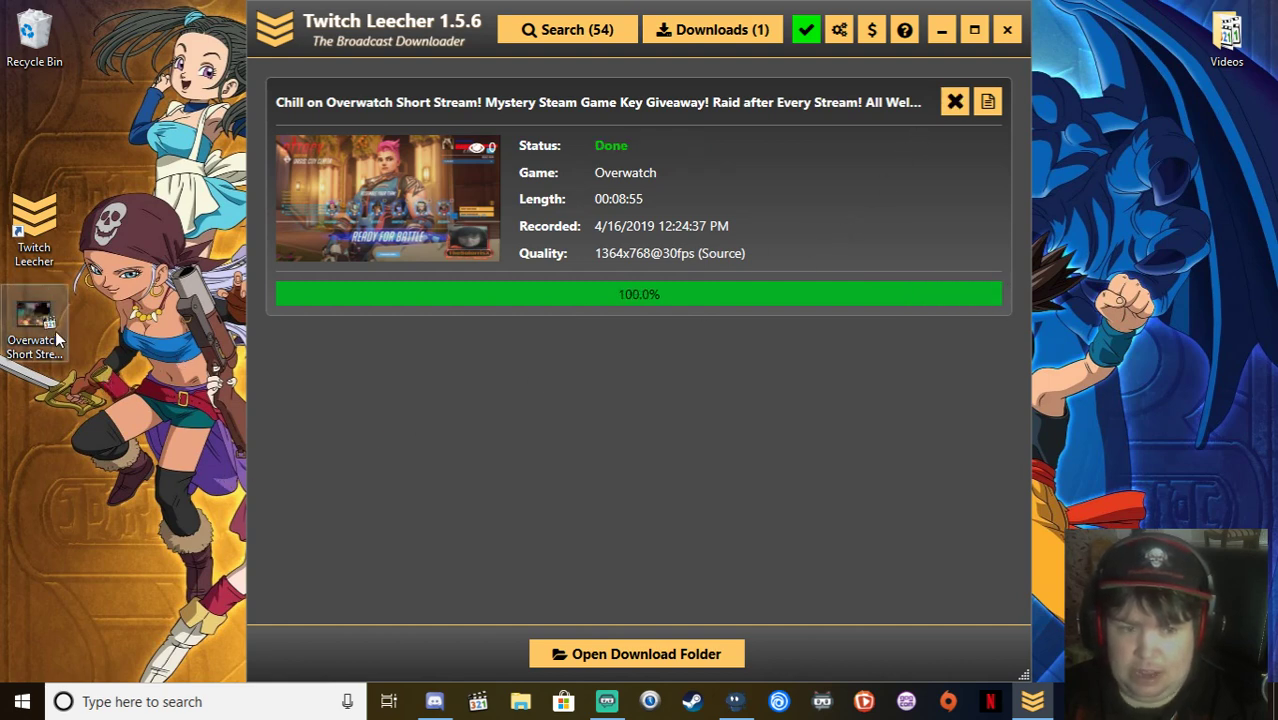
Step: Close Twitch Leecher and move the downloaded Overwatch Short Stream.mp4 from the desktop to the Recycle Bin
click(1007, 31)
drag(5, 362, 563, 365)
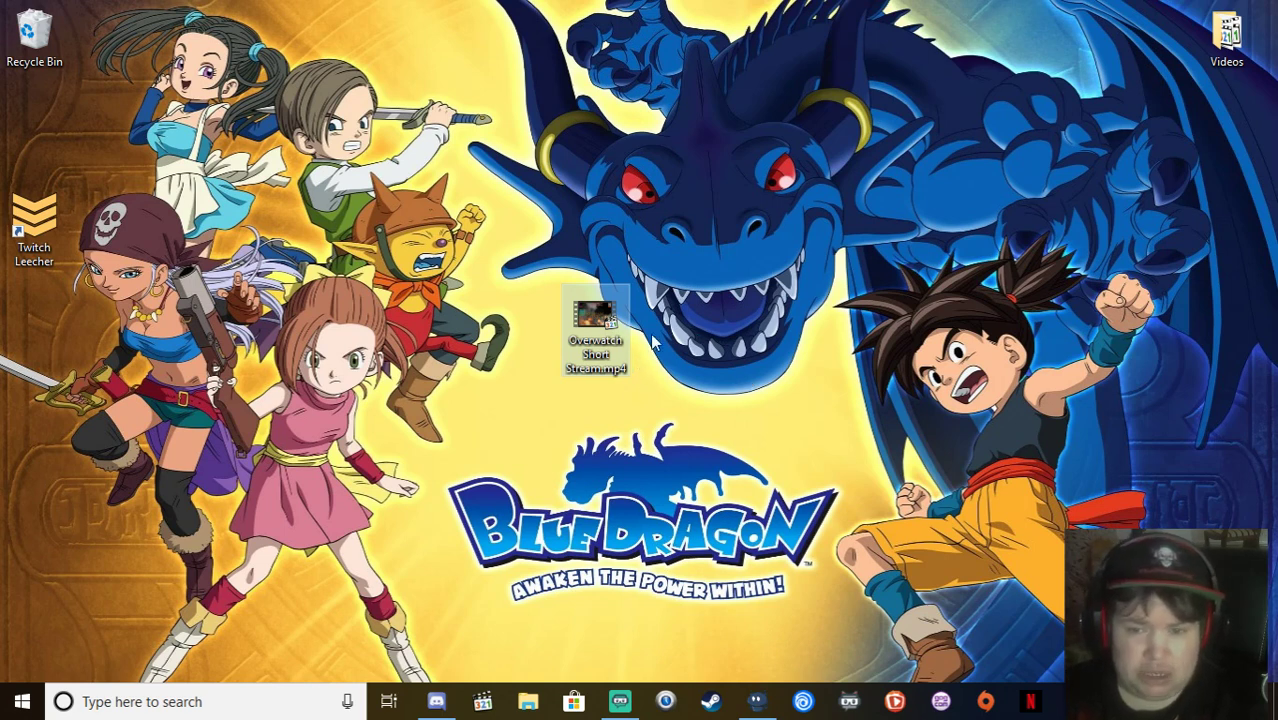
drag(610, 330, 52, 35)
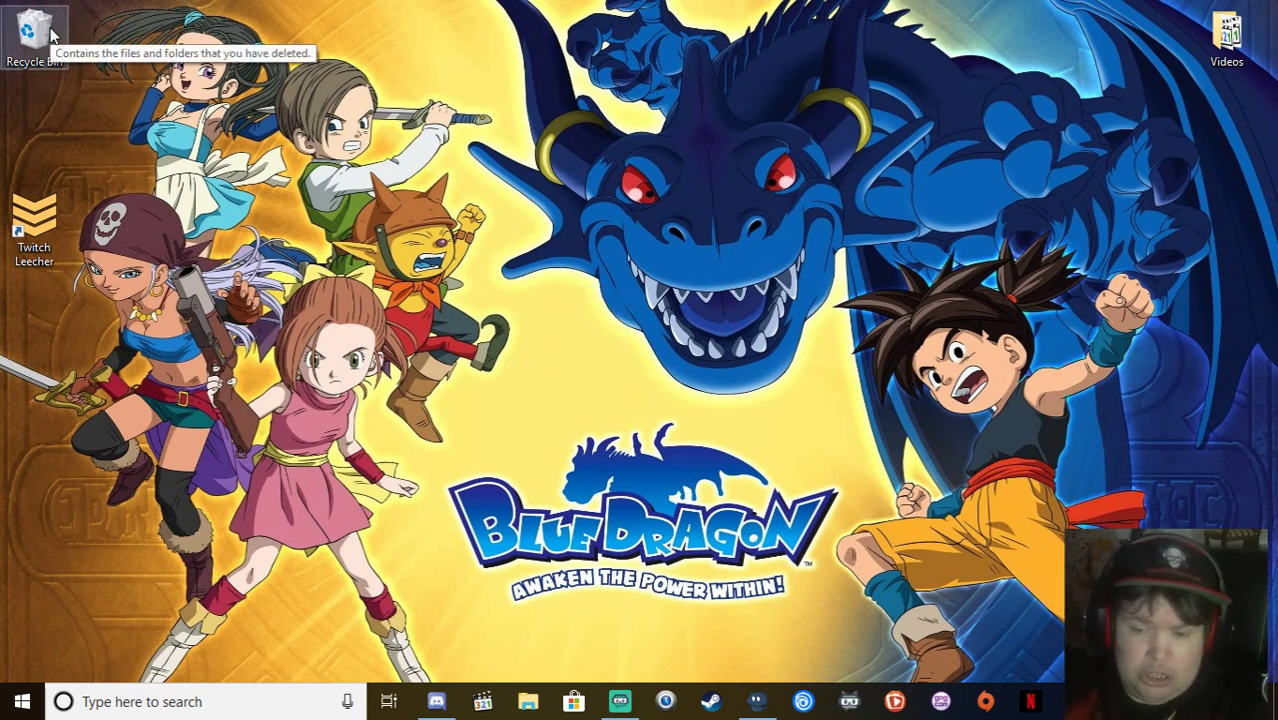